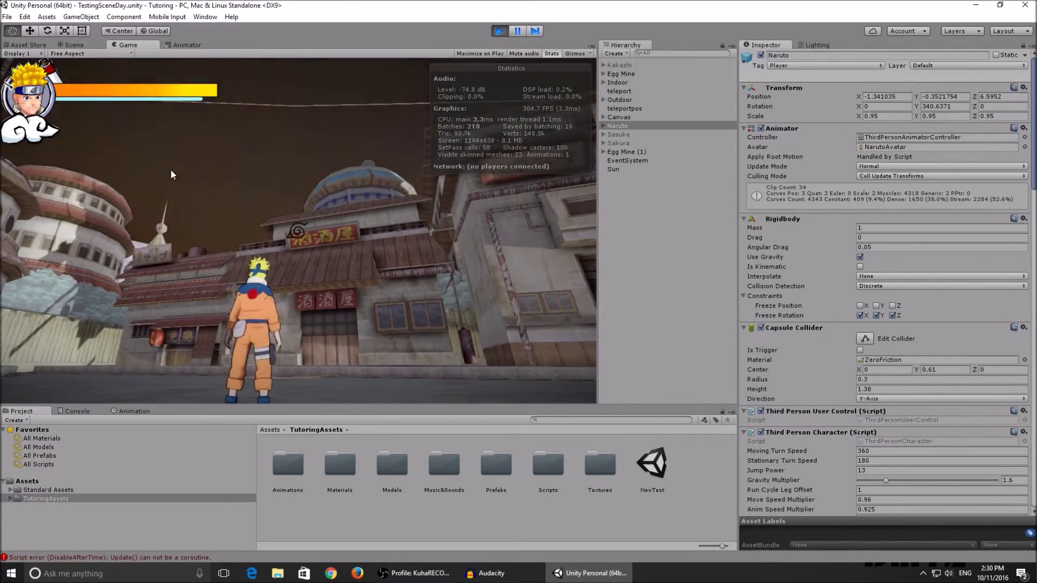
Run the character through the village streets in play mode.
key("w")
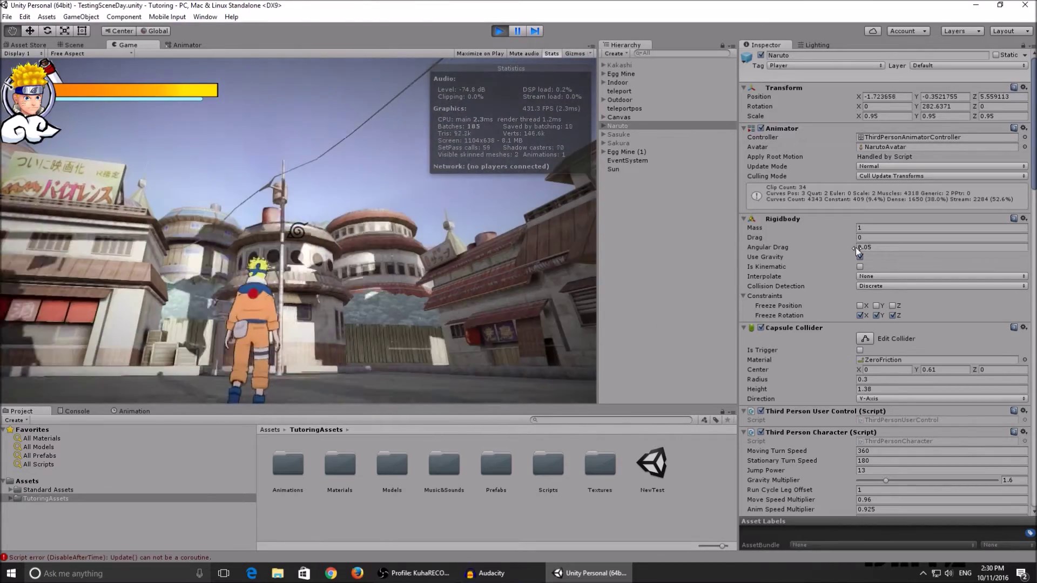
key("w")
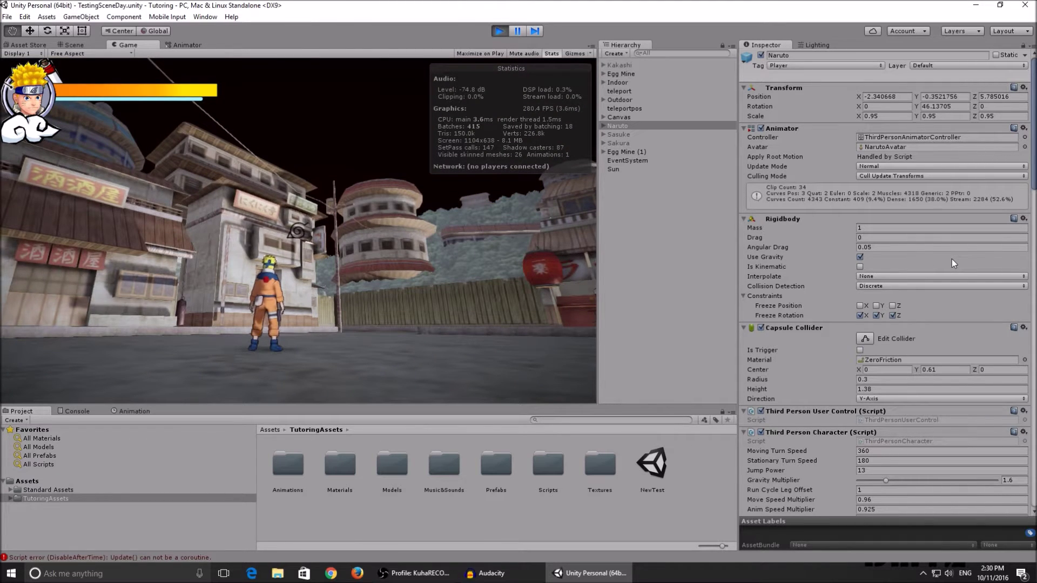
key("w")
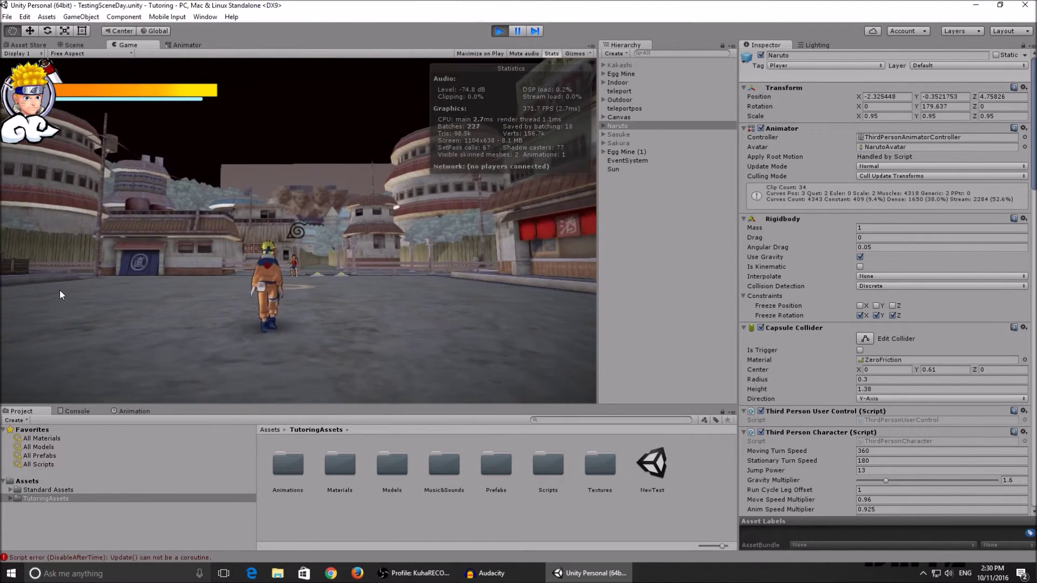
key("w")
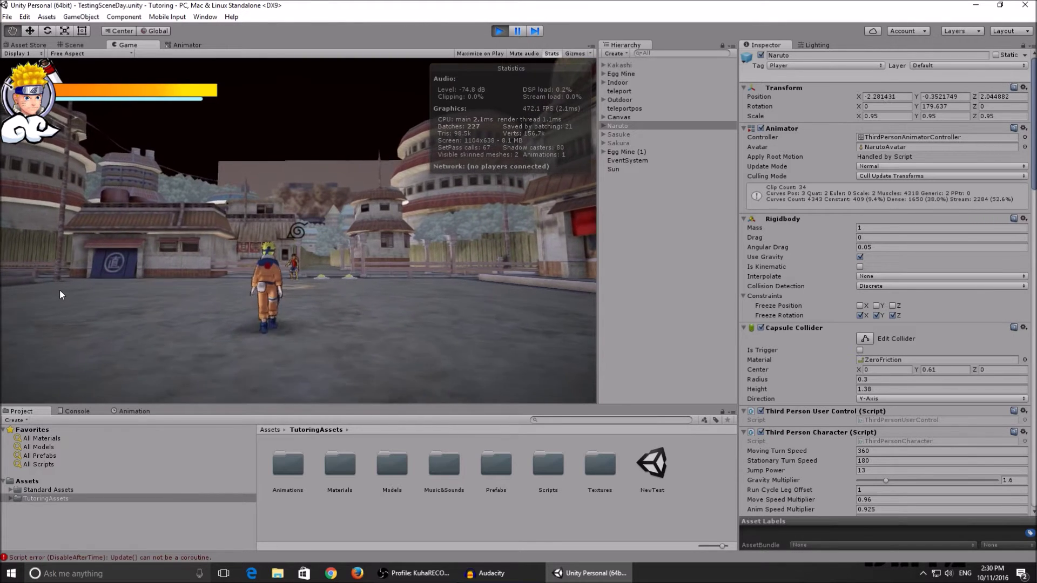
key("w")
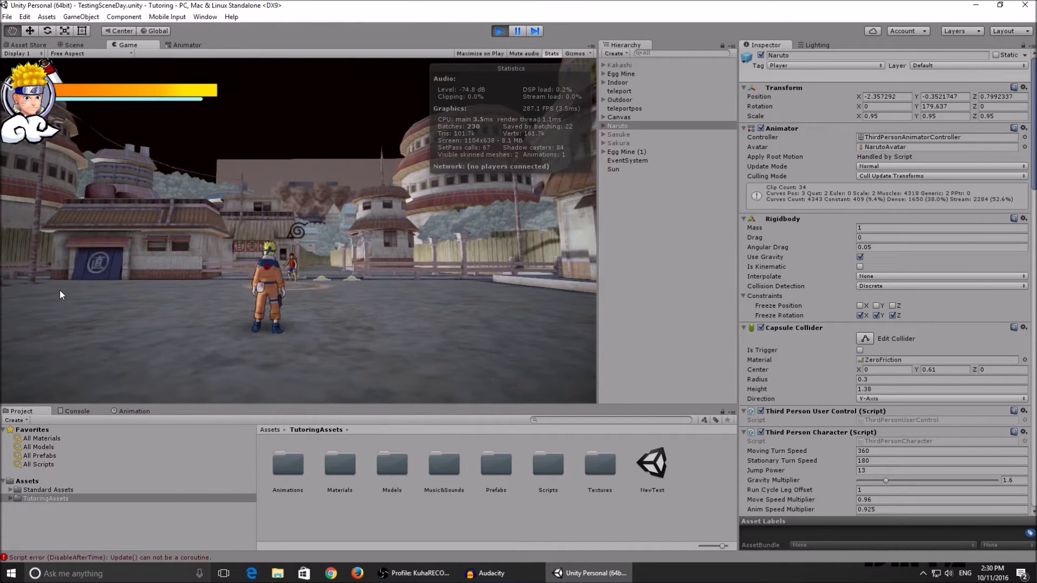
key("w")
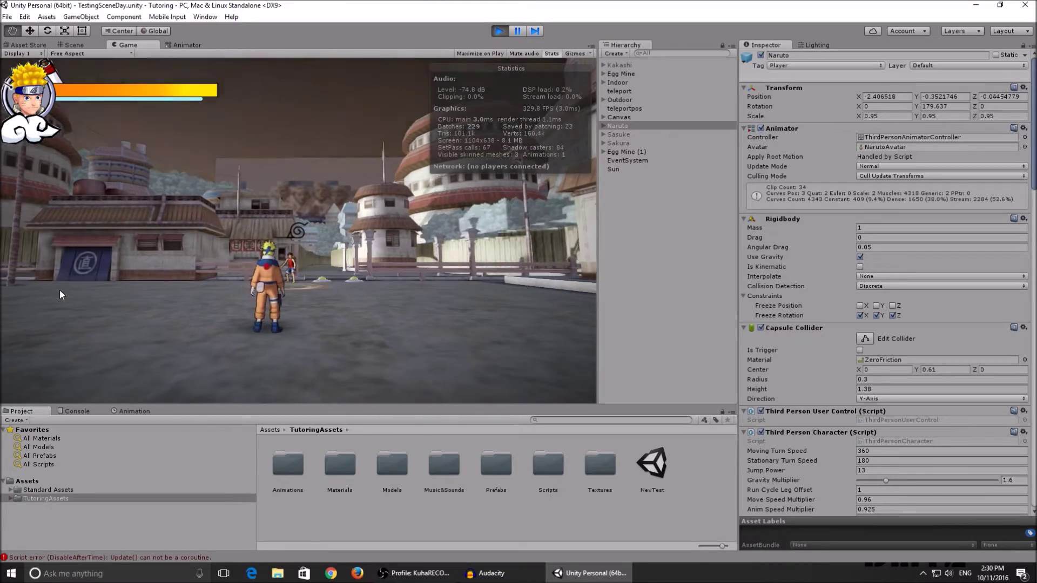
key("w")
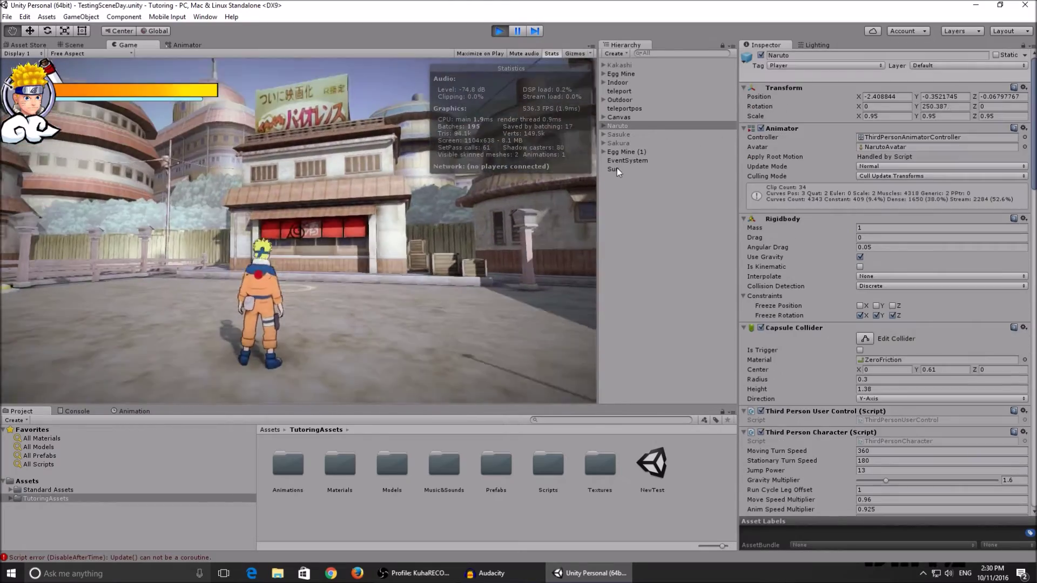
Inspect the Sun light, deactivate it, walk the darkened street, then stop play mode.
left_click(613, 168)
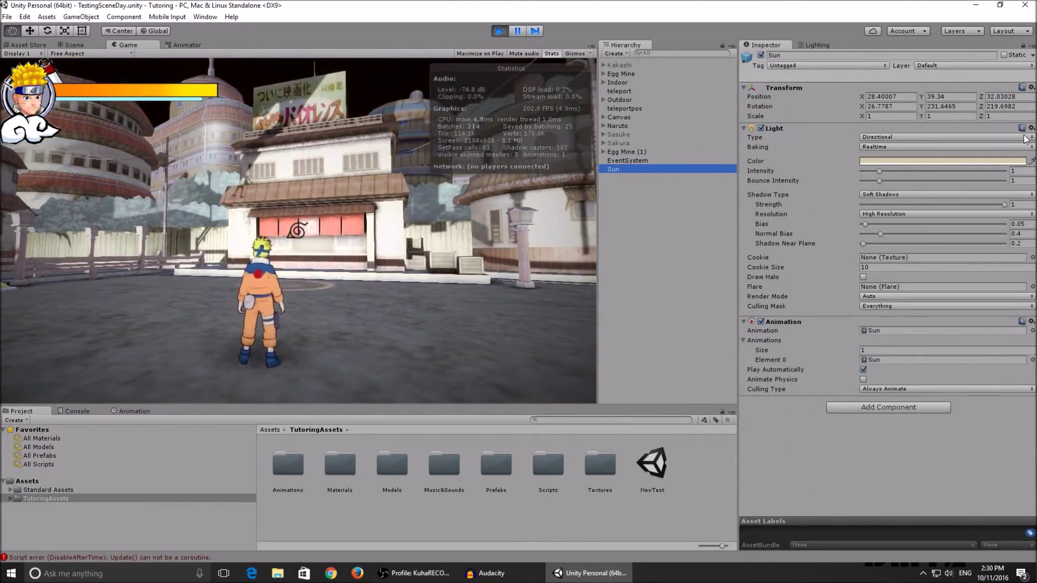
left_click(324, 213)
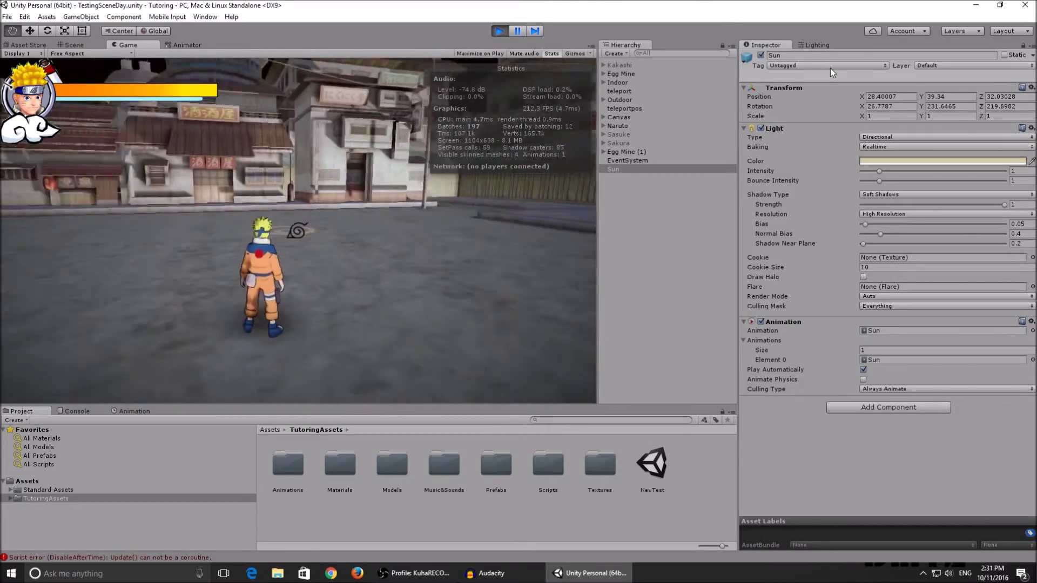
left_click(760, 55)
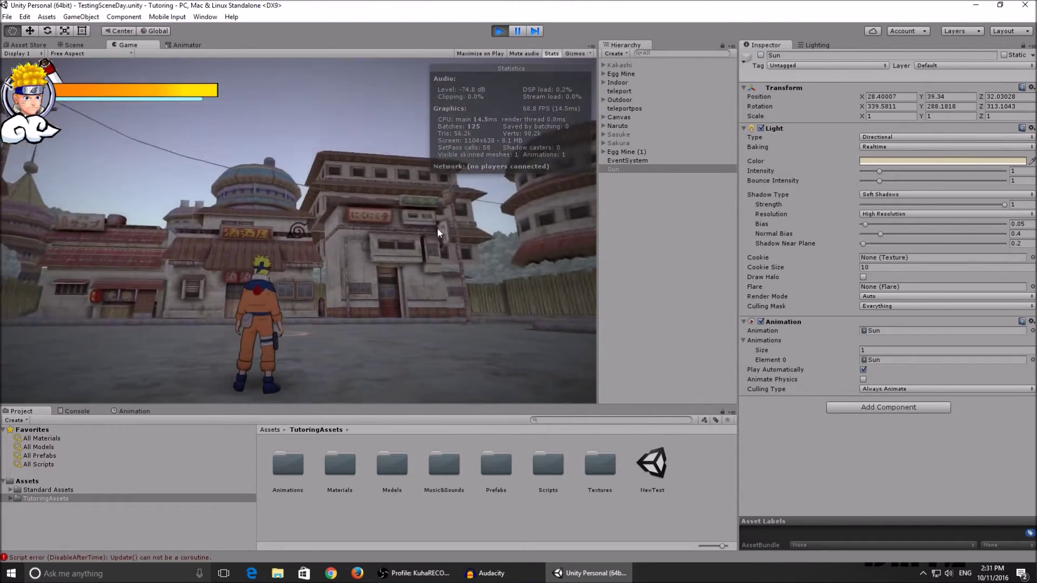
key("w")
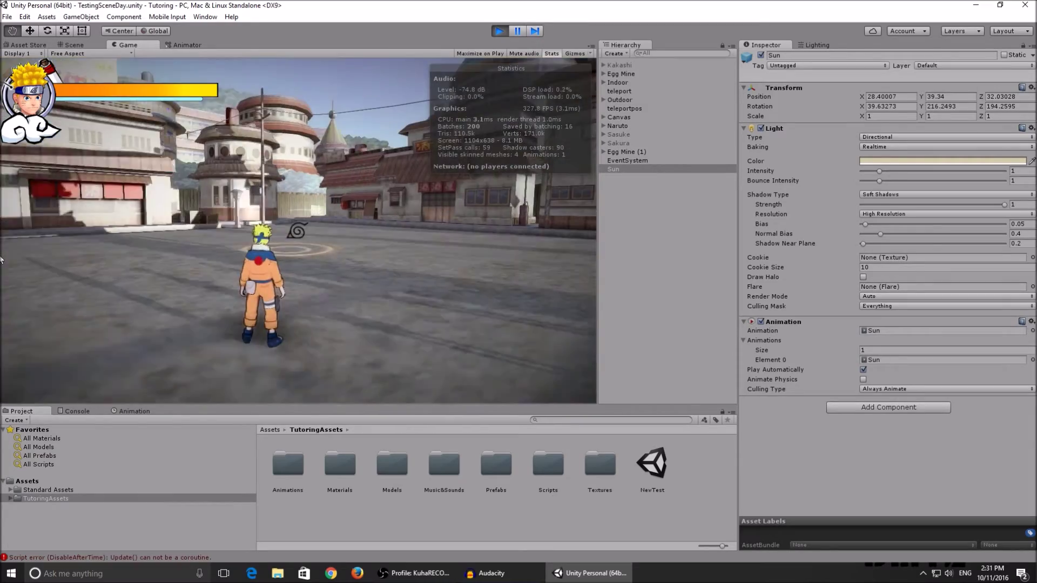
left_click(497, 32)
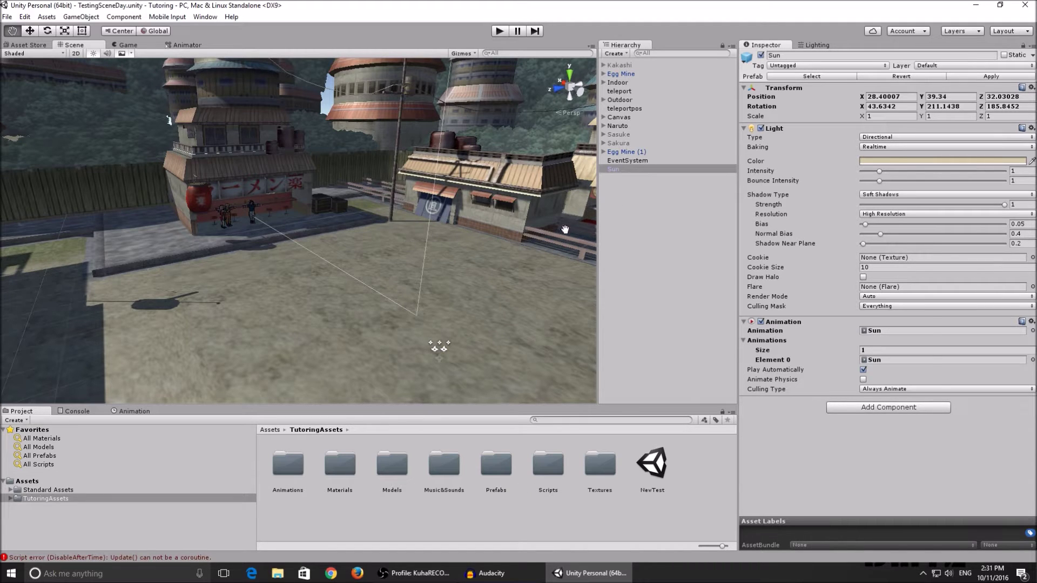
Show the Sun's three rotation keyframes in the Animation window; browse the Window and Light menus.
left_click(133, 411)
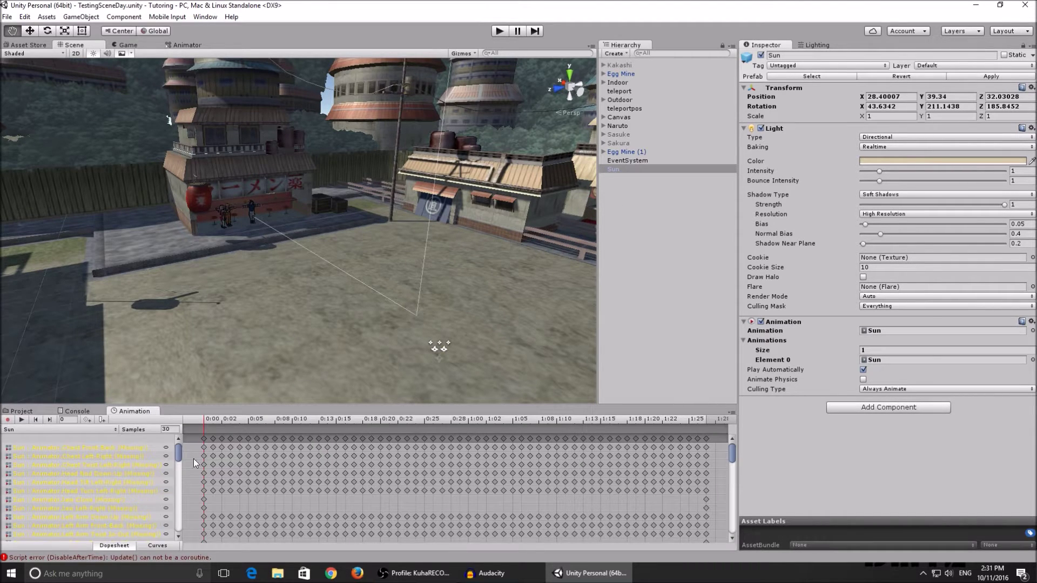
left_click(625, 154)
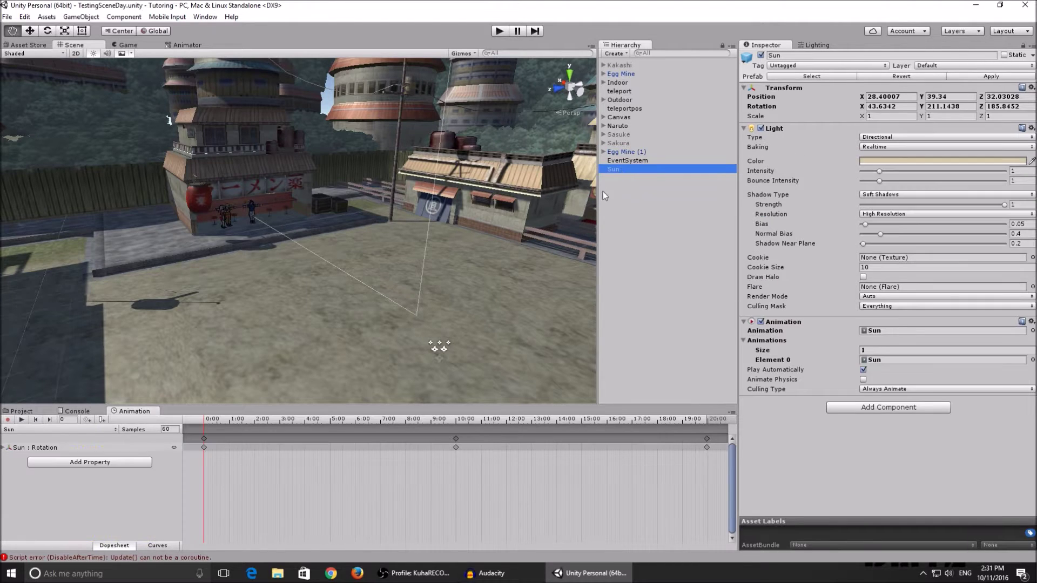
left_click(206, 19)
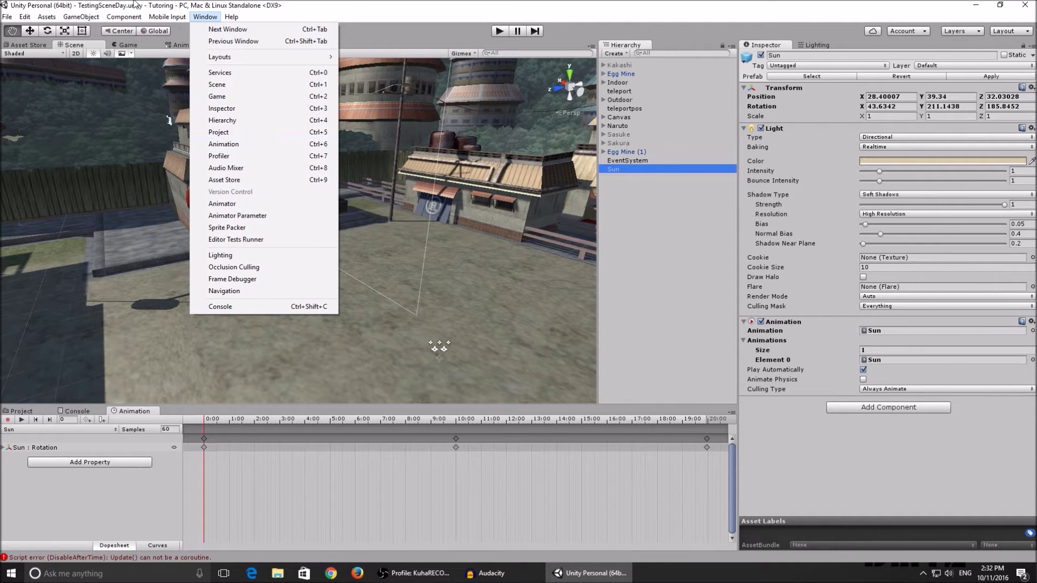
left_click(72, 22)
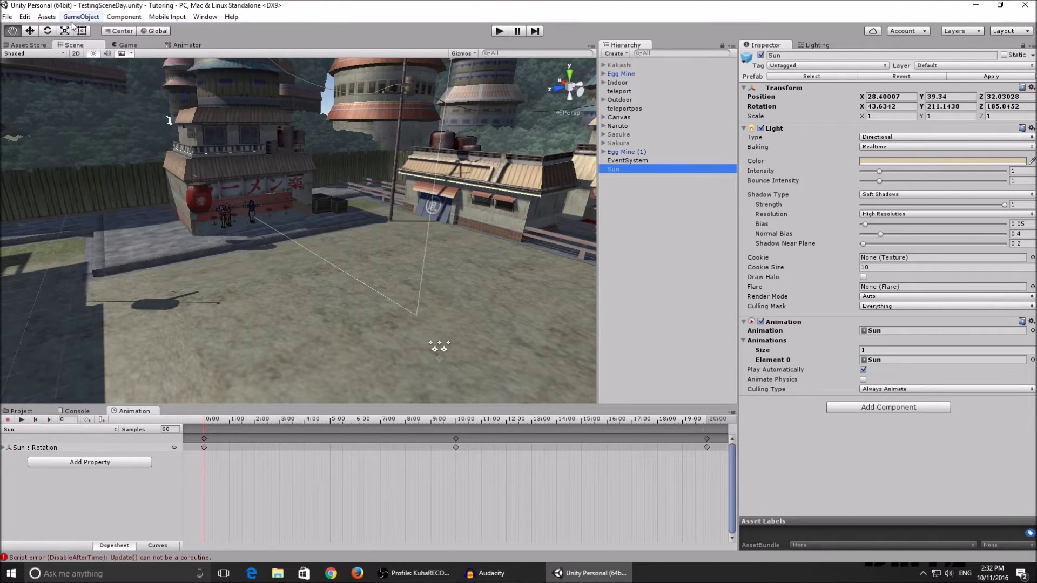
left_click(744, 296)
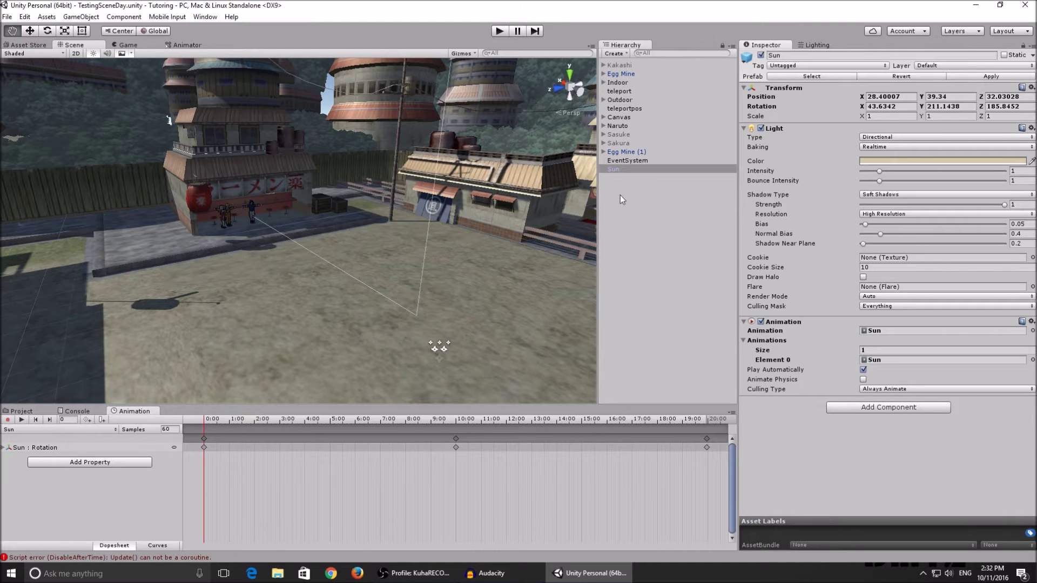
Orbit the scene, frame Egg Mine (1), reselect Sun and preview its rotation clip.
right_click_drag(568, 235, 361, 272)
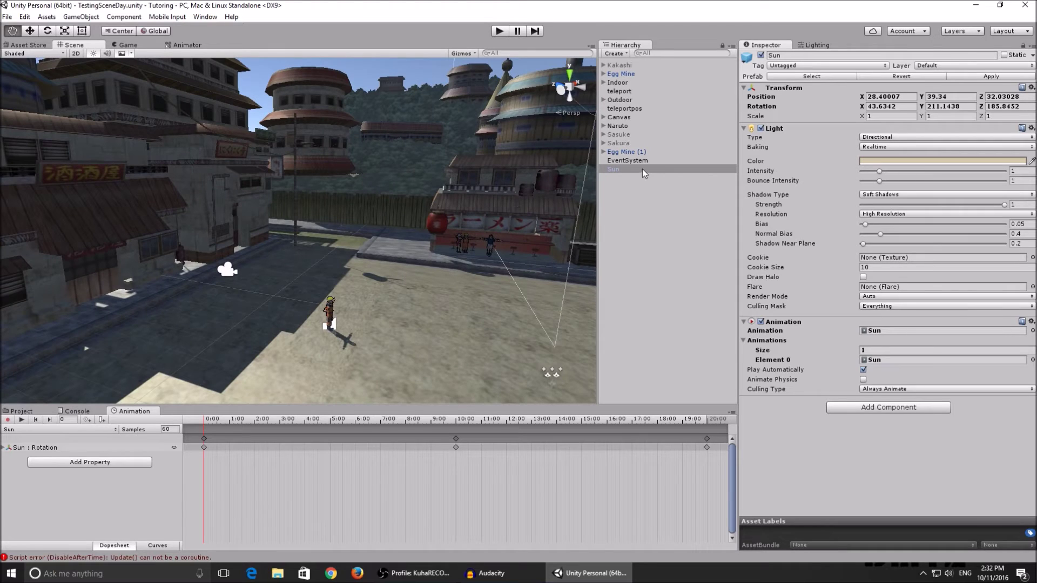
double_click(634, 155)
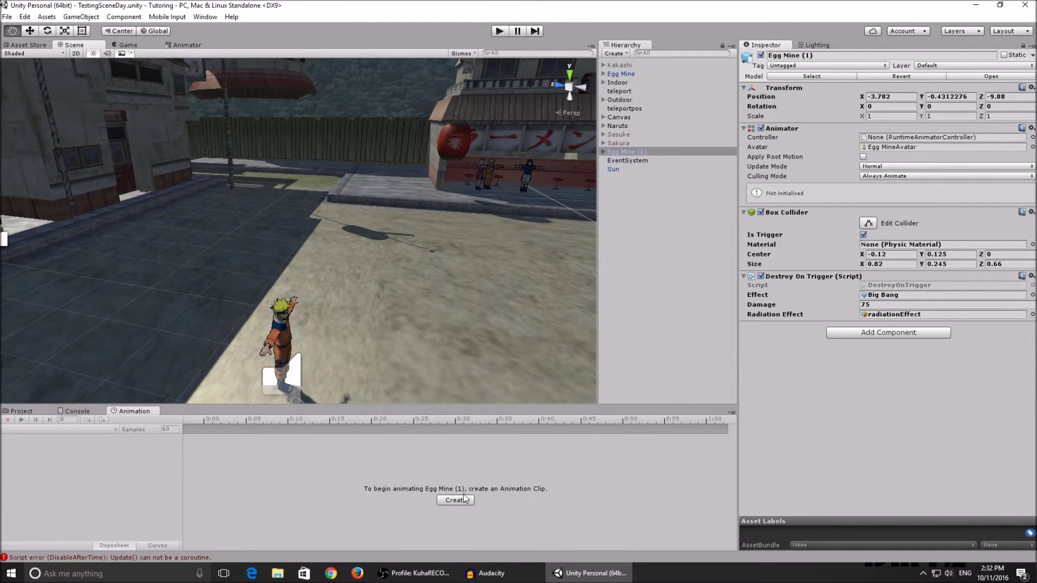
left_click(614, 169)
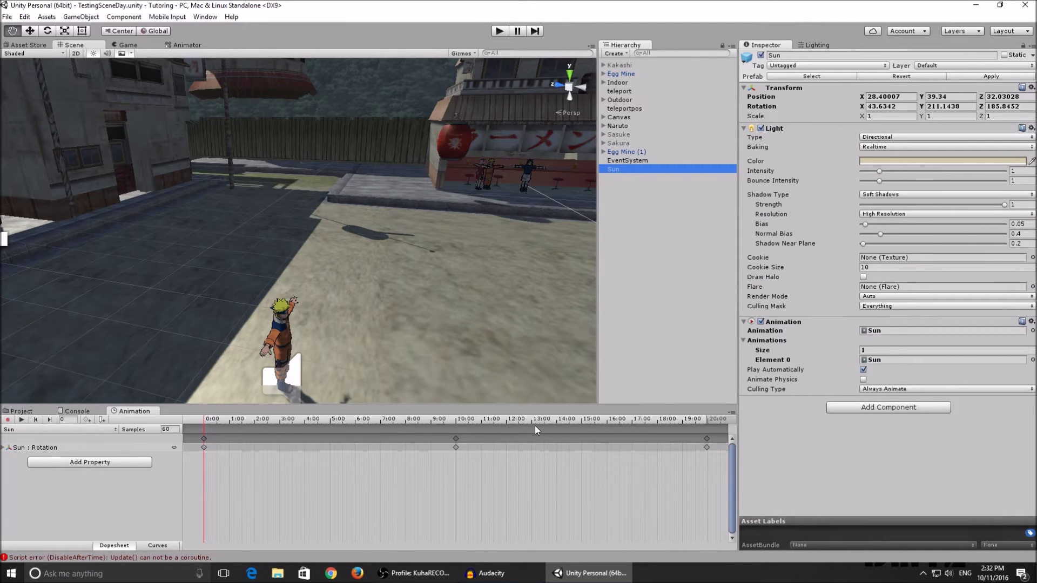
left_click(15, 422)
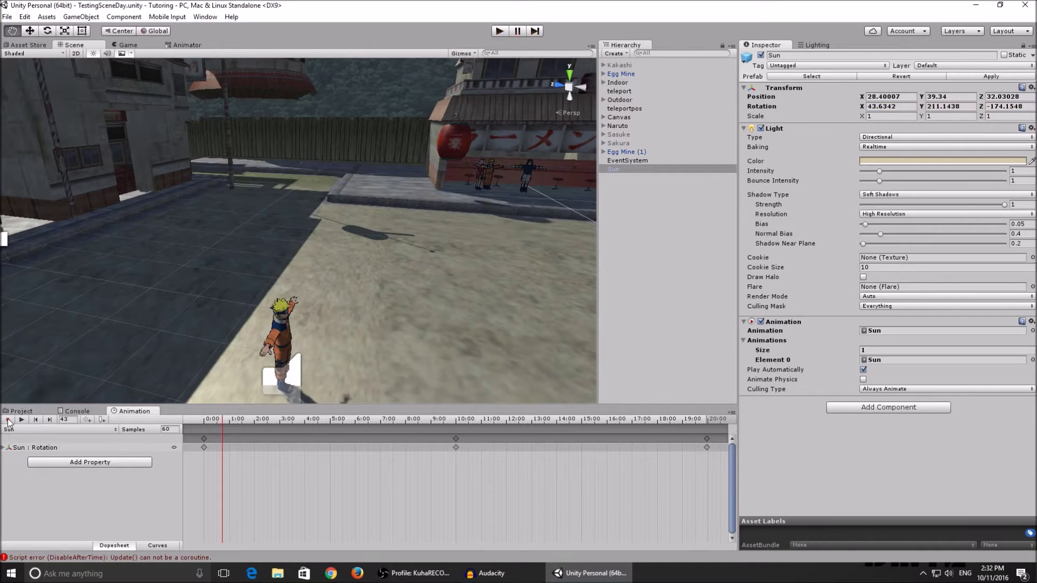
key("f")
right_click_drag(245, 324, 54, 311)
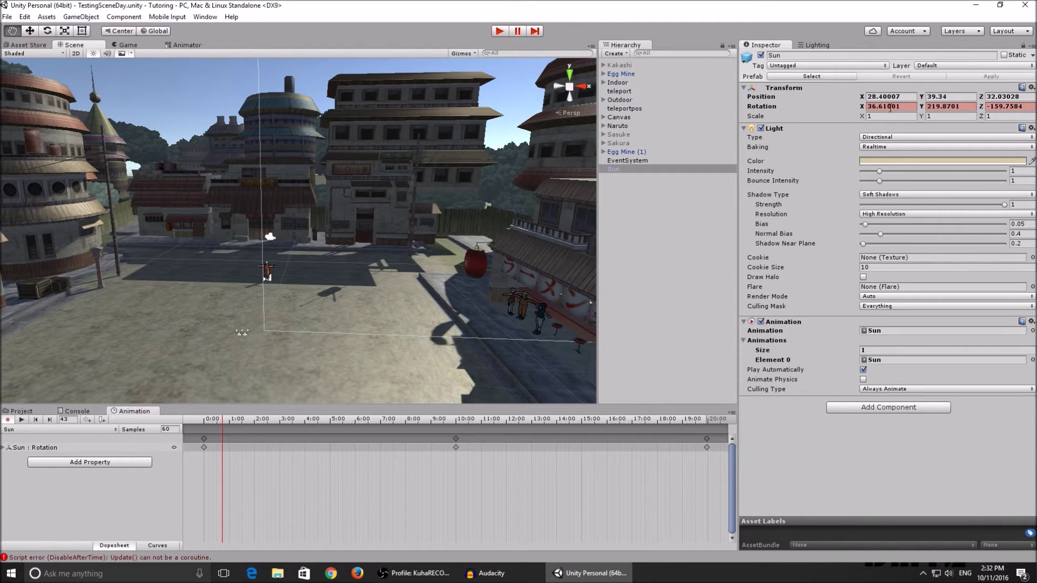
left_click_drag(235, 422, 209, 422)
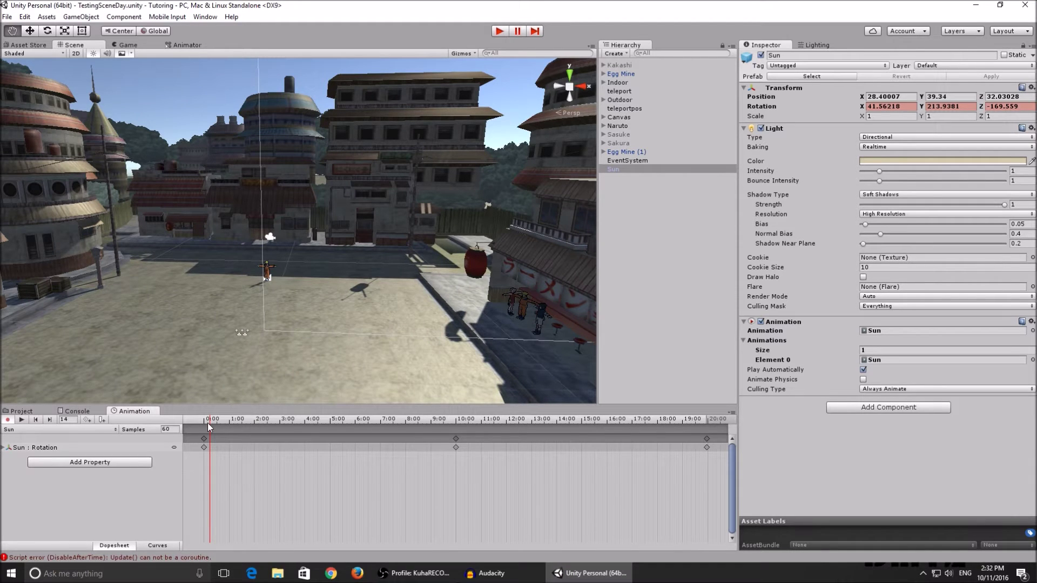
left_click_drag(209, 427, 293, 429)
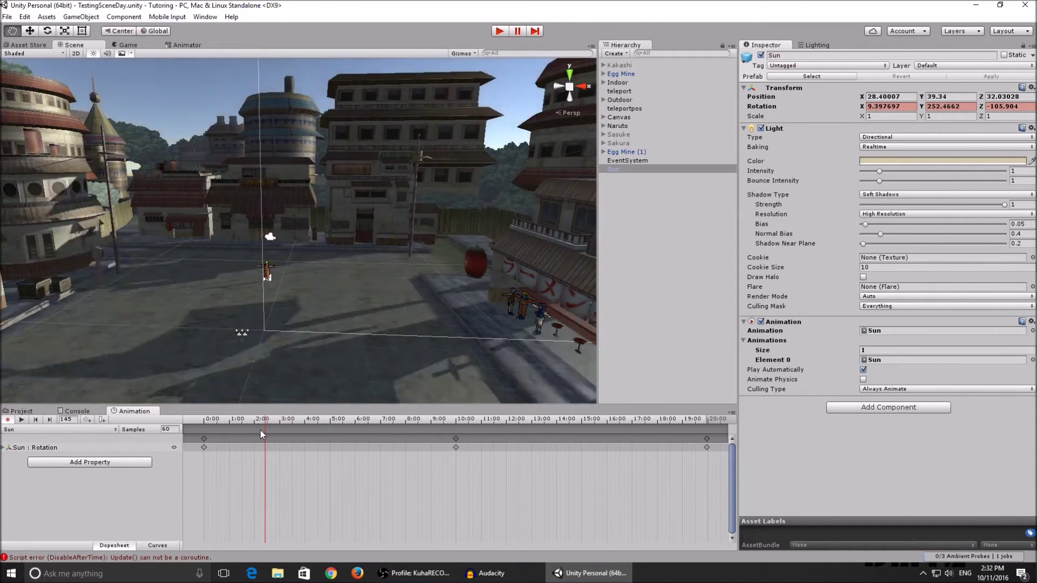
left_click_drag(292, 424, 203, 429)
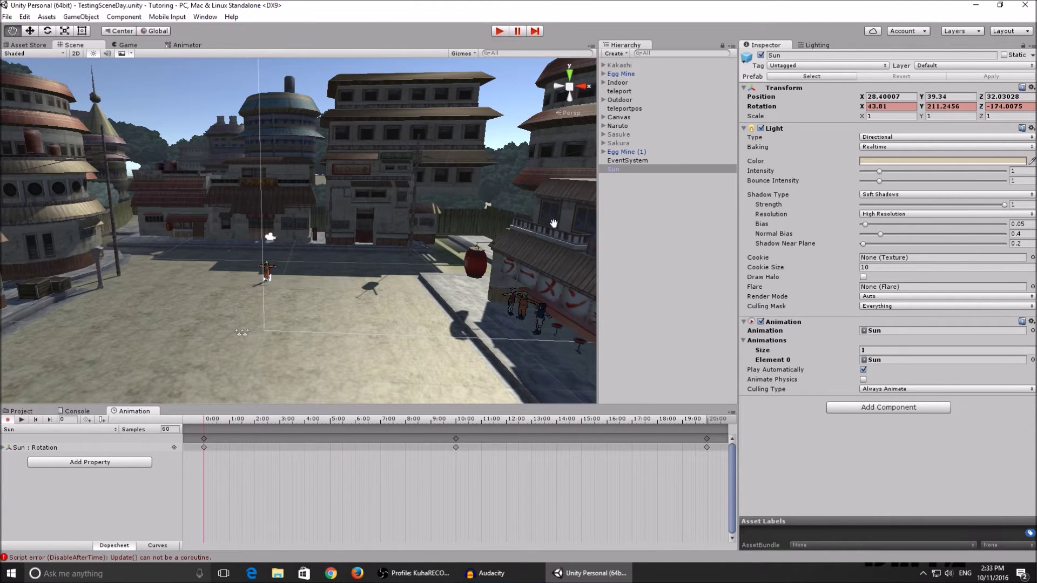
right_click_drag(244, 356, 568, 170)
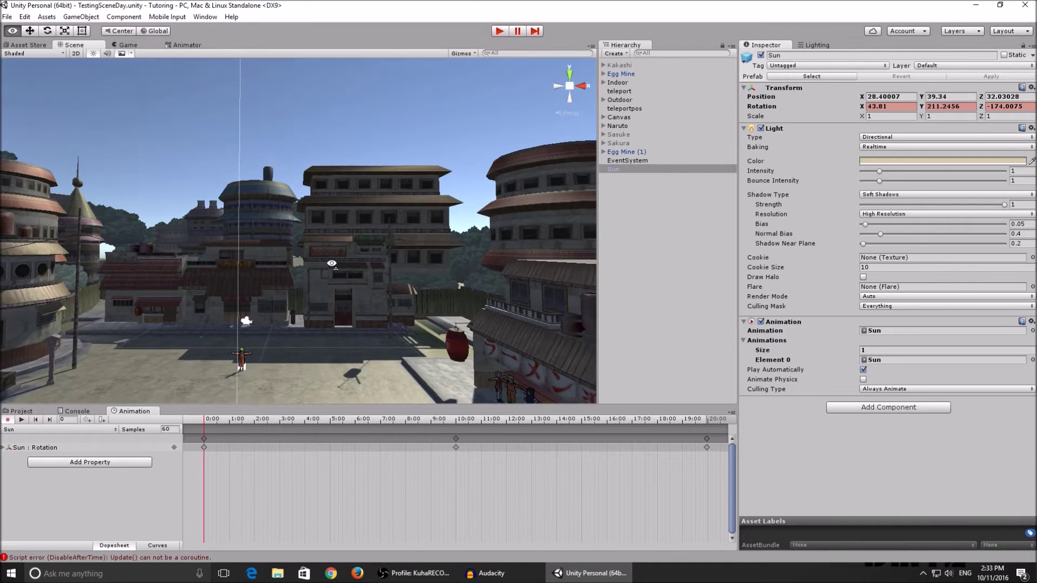
double_click(669, 168)
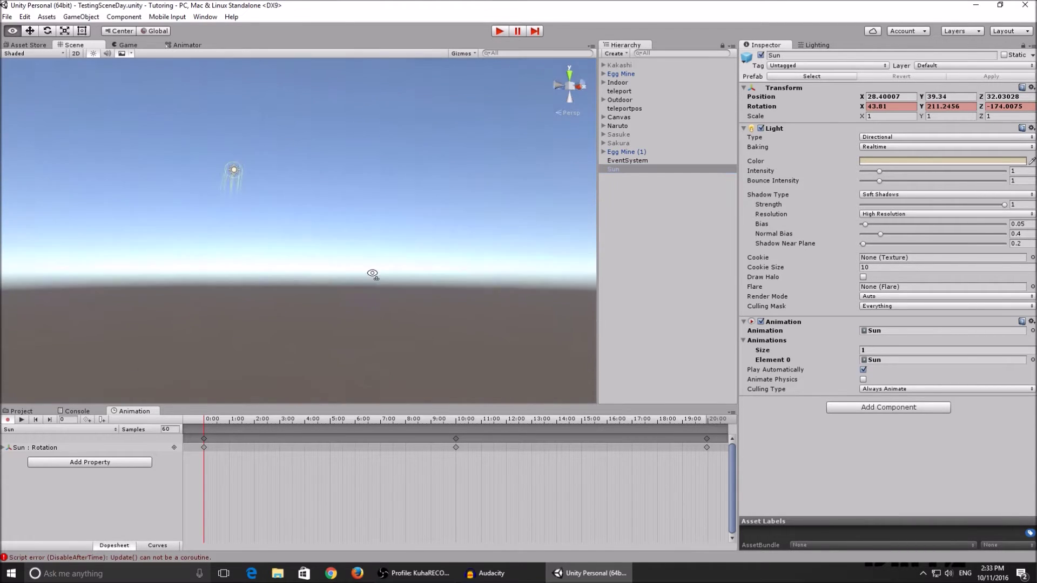
mouse_move(373, 273)
right_mouse_down()
mouse_move(513, 319)
mouse_move(666, 199)
right_mouse_up()
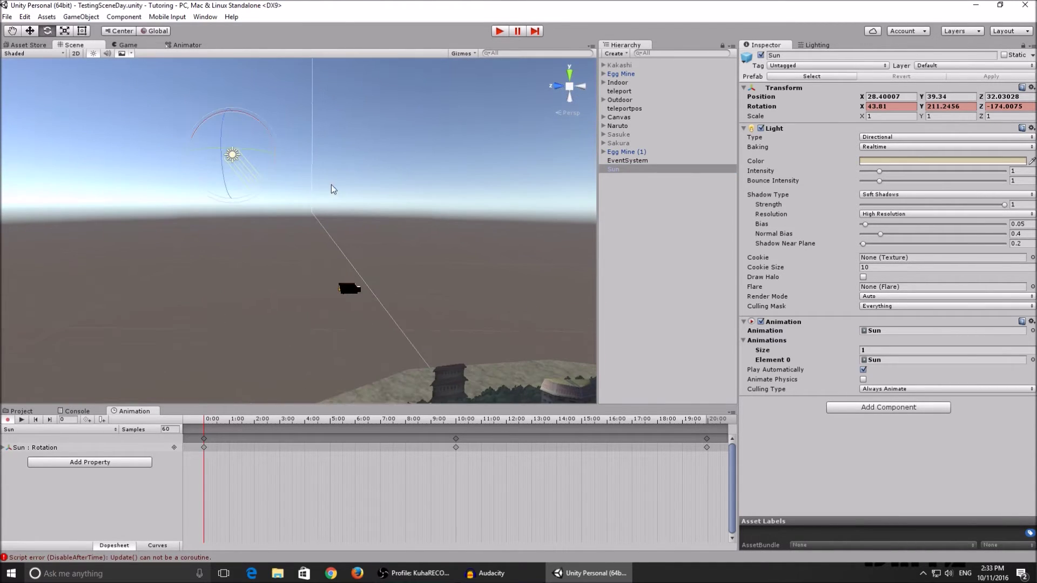
mouse_move(331, 189)
right_mouse_down()
mouse_move(389, 224)
mouse_move(389, 235)
right_mouse_up()
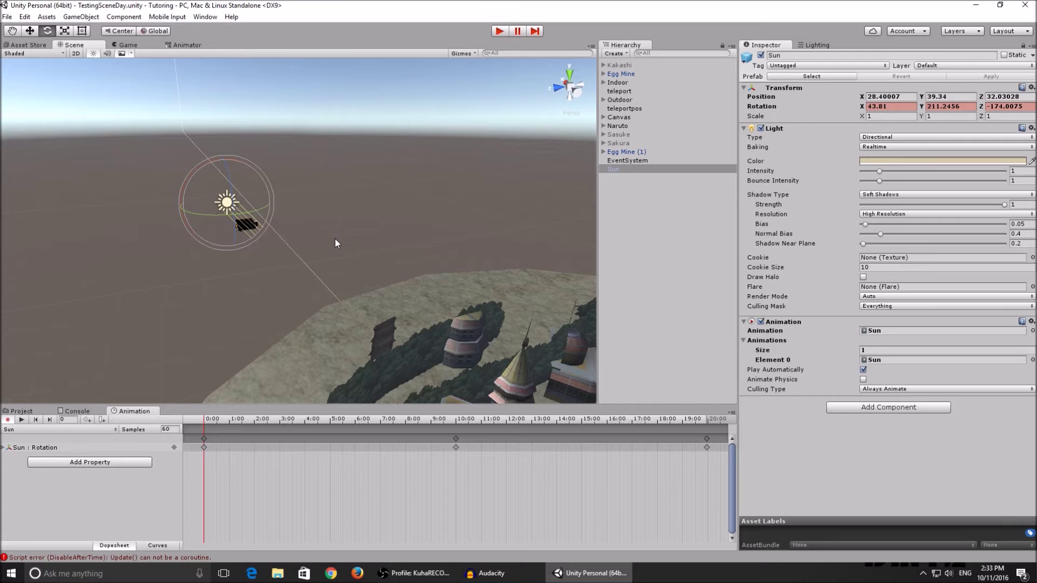
mouse_move(335, 239)
right_mouse_down()
mouse_move(210, 186)
mouse_move(215, 175)
right_mouse_up()
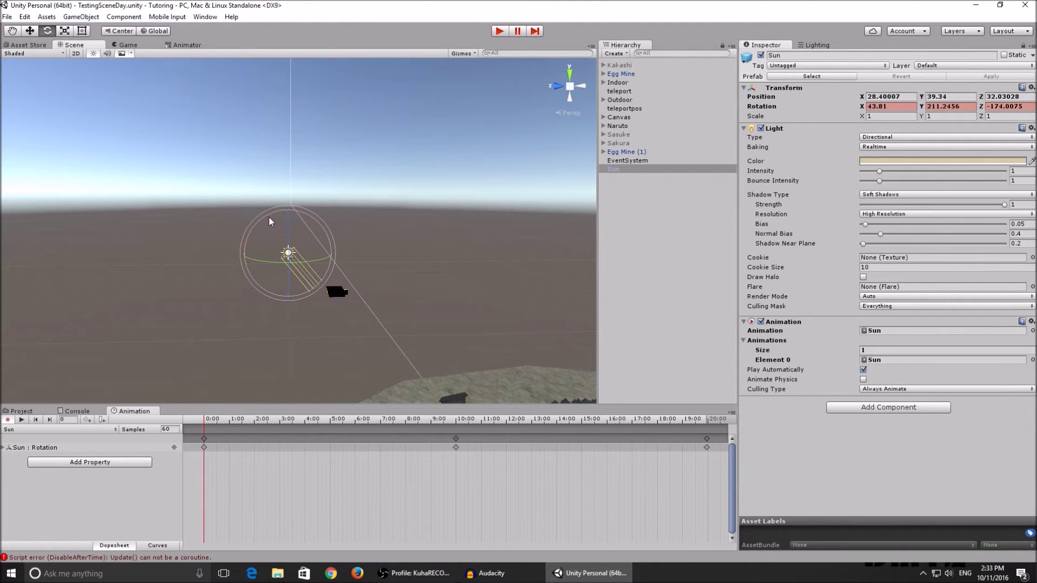
Rotate the Sun to preview darker lighting while orbiting the village view.
mouse_move(268, 223)
left_mouse_down()
mouse_move(477, 264)
mouse_move(458, 255)
left_mouse_up()
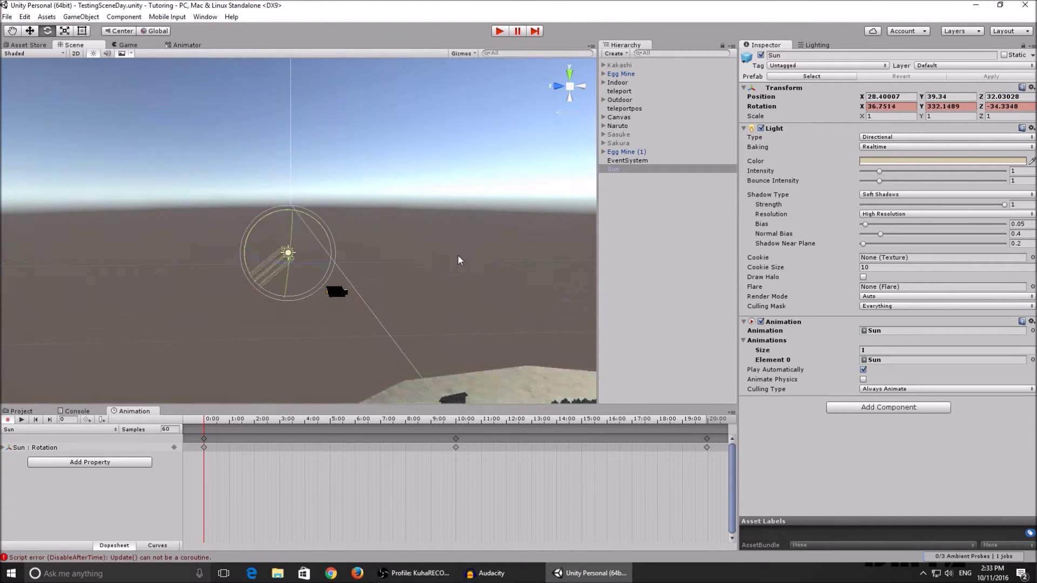
mouse_move(525, 311)
right_mouse_down()
mouse_move(505, 259)
mouse_move(360, 107)
right_mouse_up()
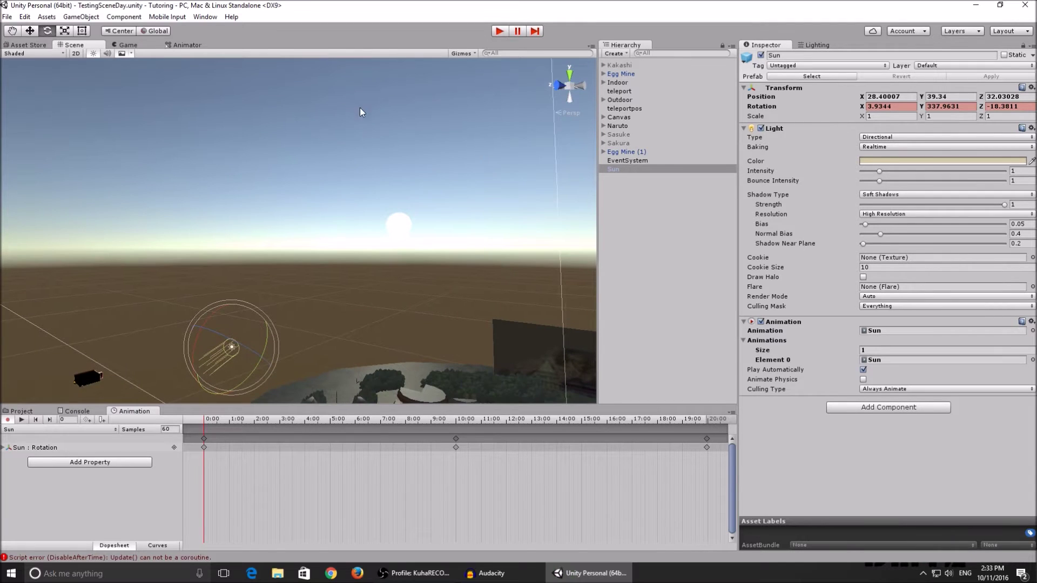
right_click_drag(463, 212, 465, 372)
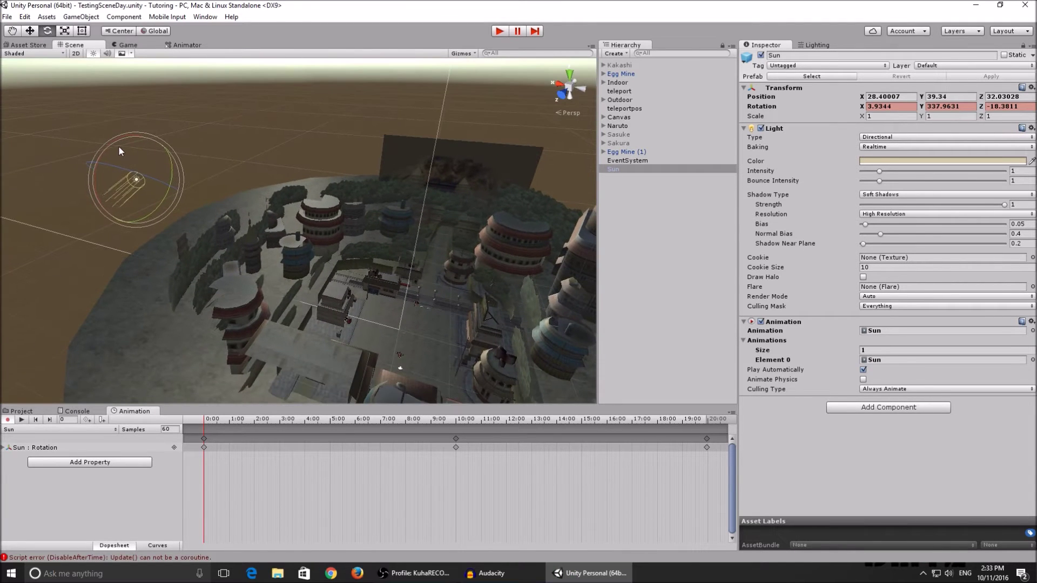
mouse_move(109, 145)
left_mouse_down()
mouse_move(163, 144)
mouse_move(71, 141)
mouse_move(244, 151)
mouse_move(276, 180)
left_mouse_up()
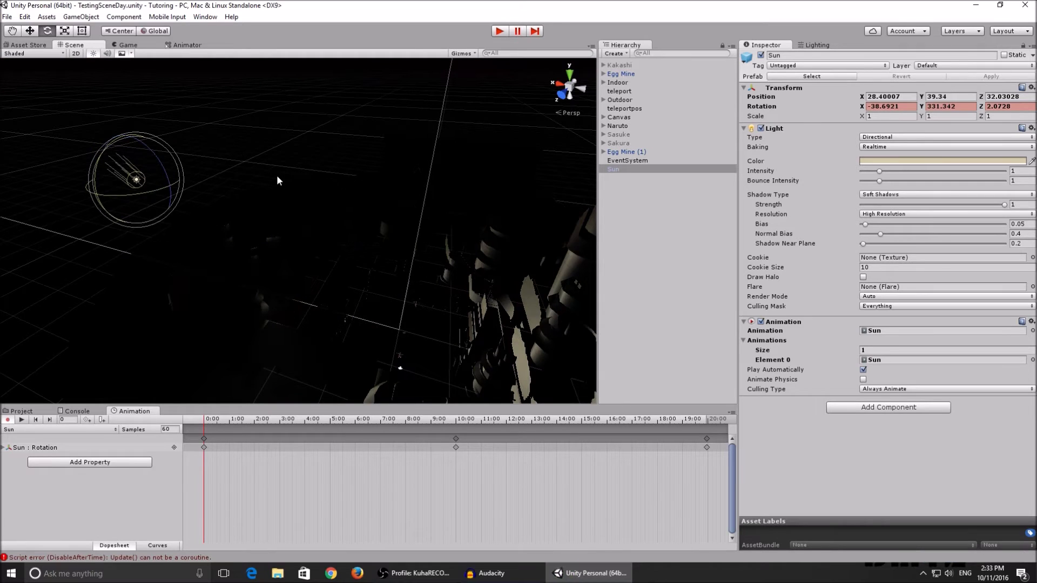
left_click(277, 180)
left_click(632, 169)
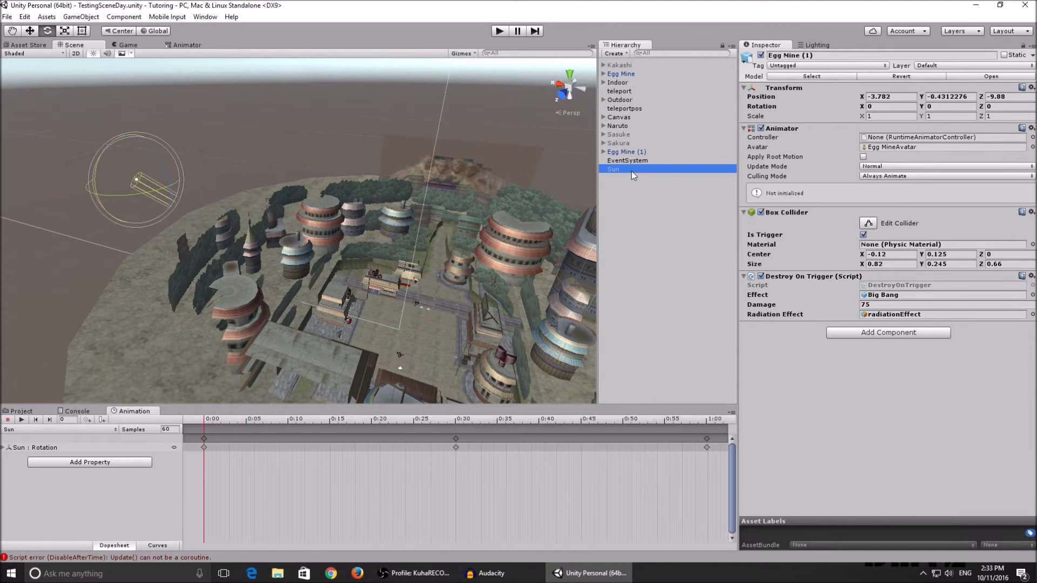
middle_click_drag(109, 116, 186, 149)
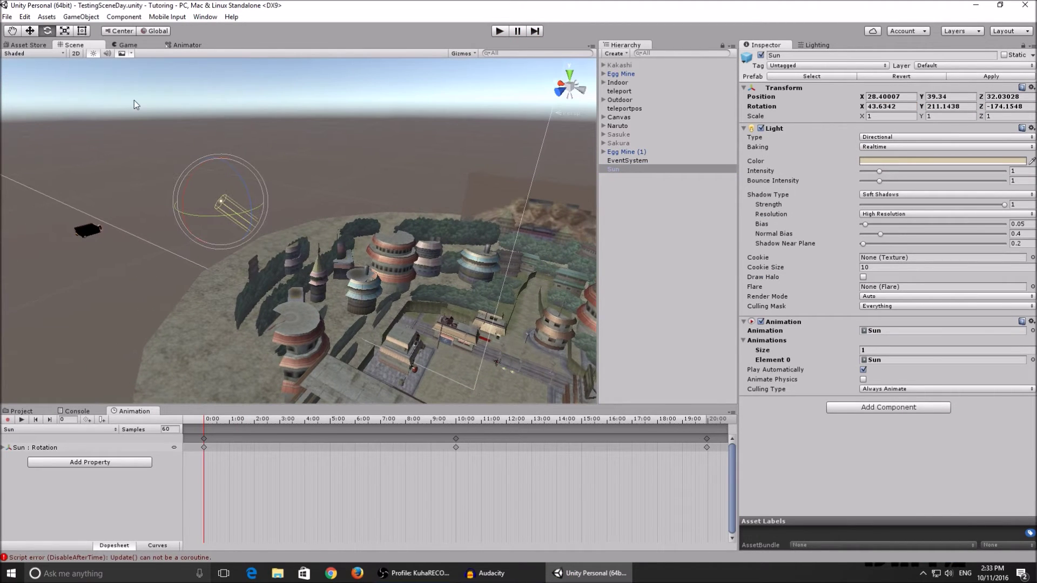
mouse_move(228, 160)
left_mouse_down("alt")
mouse_move(405, 297)
mouse_move(503, 340)
left_mouse_up("alt")
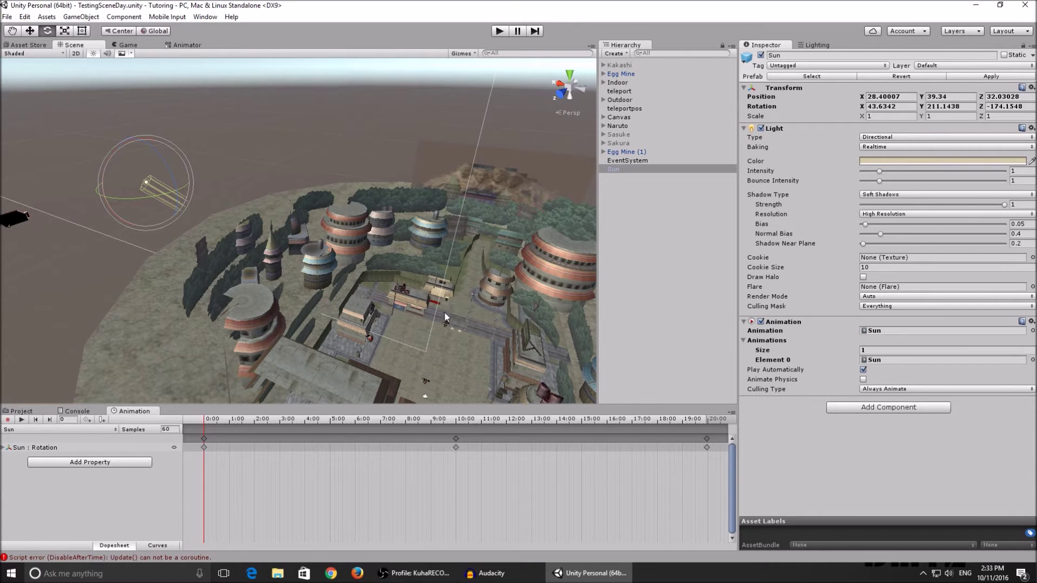
mouse_move(258, 323)
left_mouse_down("alt")
mouse_move(236, 374)
mouse_move(185, 316)
mouse_move(202, 240)
left_mouse_up("alt")
Enable animation recording and scrub the Sun's rotation on the timeline.
left_click(203, 426)
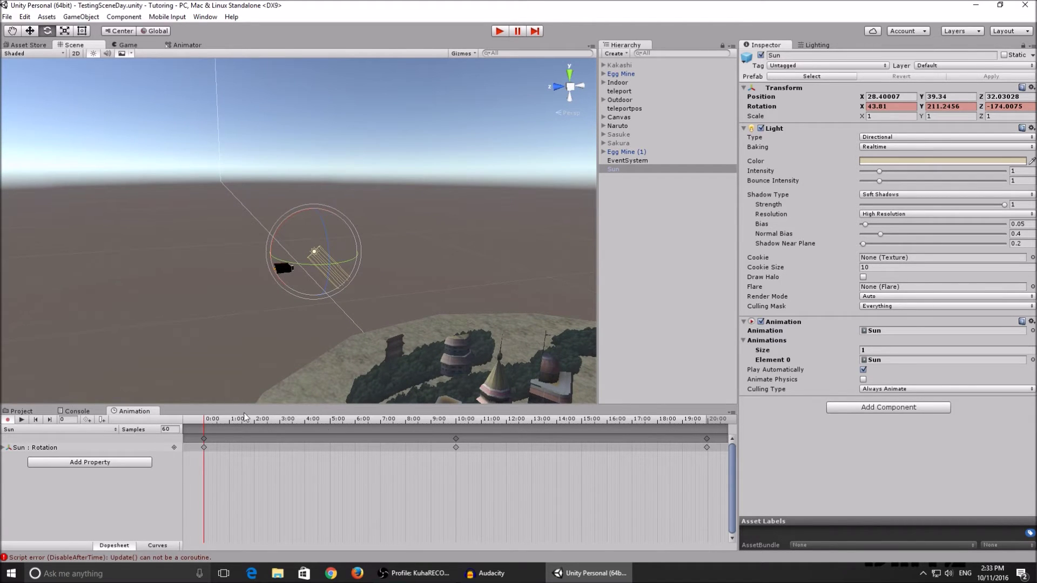
mouse_move(360, 227)
left_mouse_down("alt")
mouse_move(388, 395)
mouse_move(418, 426)
mouse_move(225, 421)
mouse_move(454, 442)
left_mouse_up("alt")
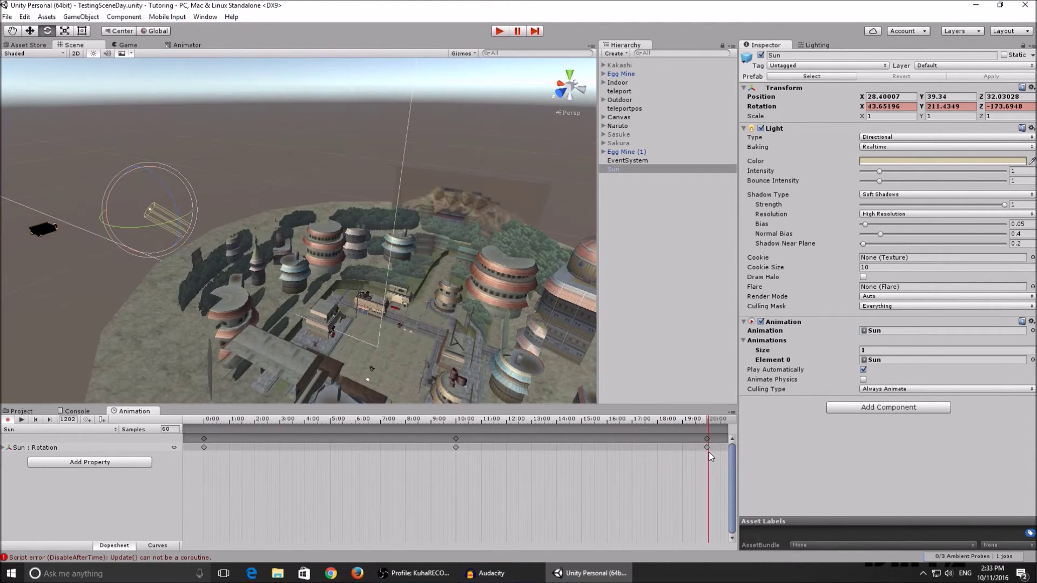
mouse_move(455, 442)
left_mouse_down()
mouse_move(705, 456)
mouse_move(693, 452)
left_mouse_up()
left_click_drag(389, 268, 260, 259, "alt")
scroll(625, 480, "down", 2)
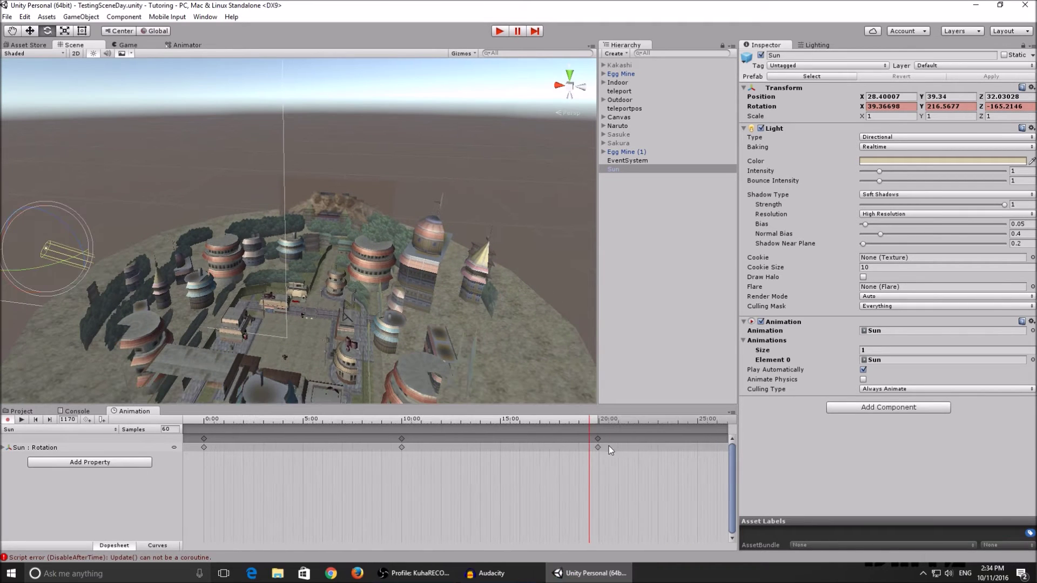
scroll(608, 450, "down", 3)
Move the 10:00 and 20:00 keyframes to 30:00 and 50:00, then stop recording.
left_click_drag(490, 456, 316, 436)
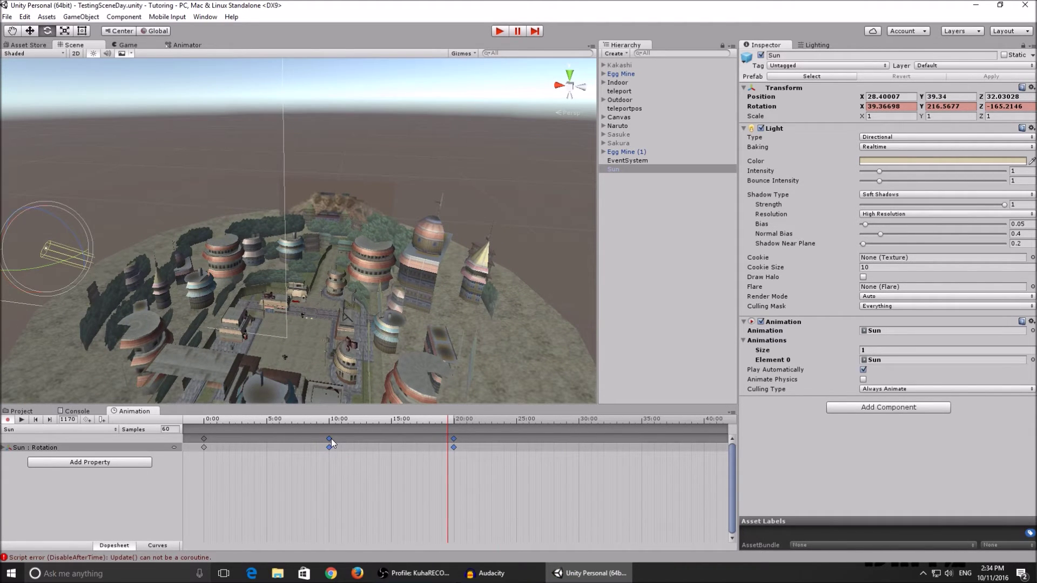
left_click_drag(331, 442, 582, 468)
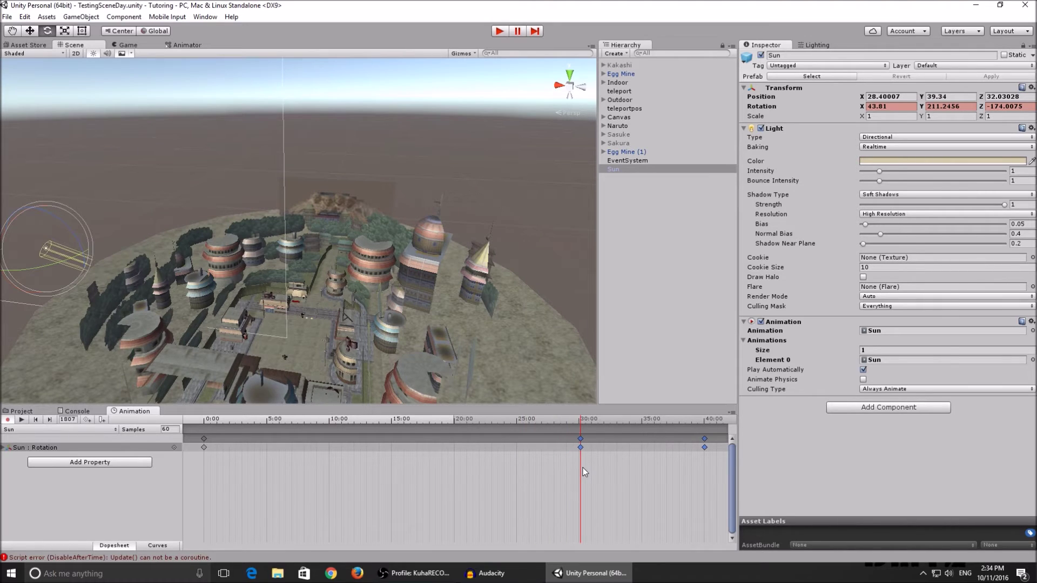
scroll(581, 469, "down", 3)
left_click(609, 462)
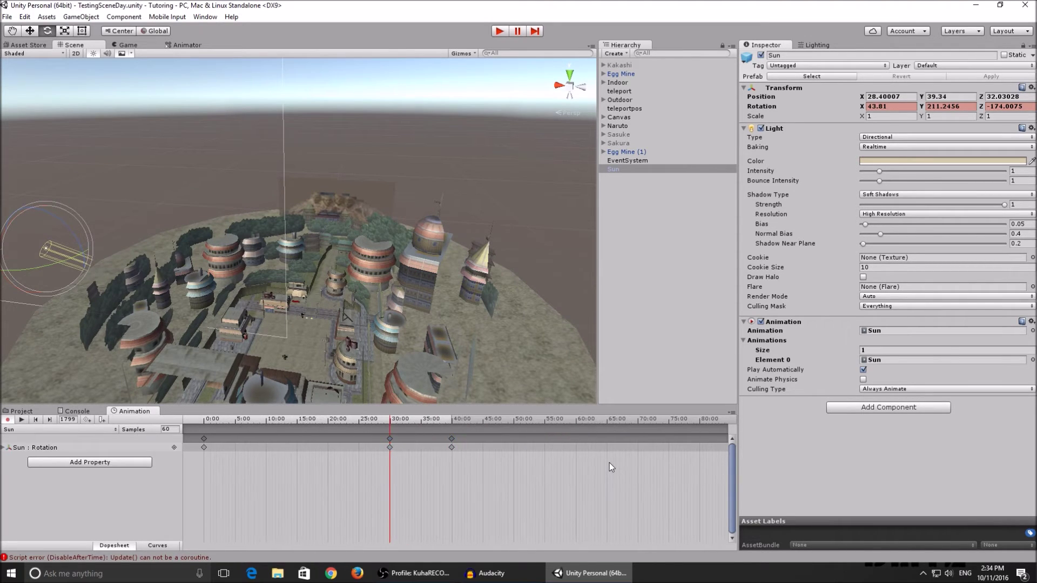
scroll(467, 439, "down", 1)
left_click_drag(404, 442, 447, 440)
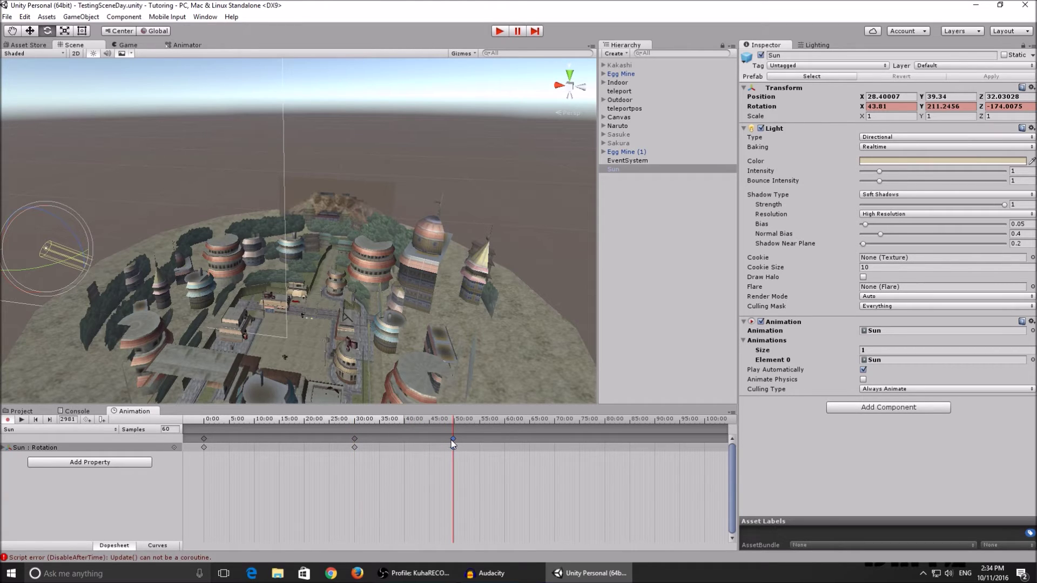
left_click_drag(450, 440, 453, 441)
left_click(512, 467)
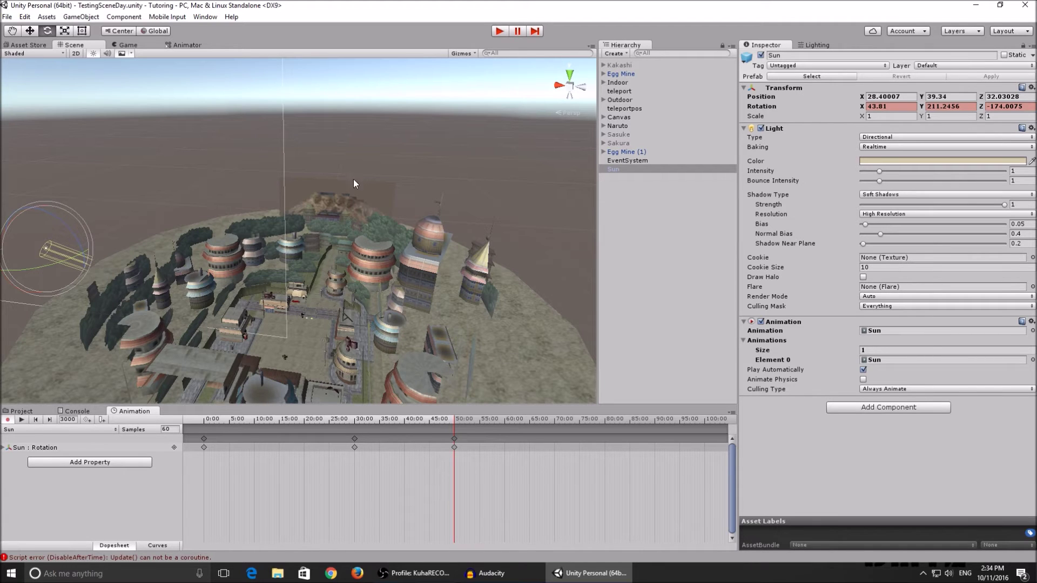
right_click_drag(354, 179, 209, 381)
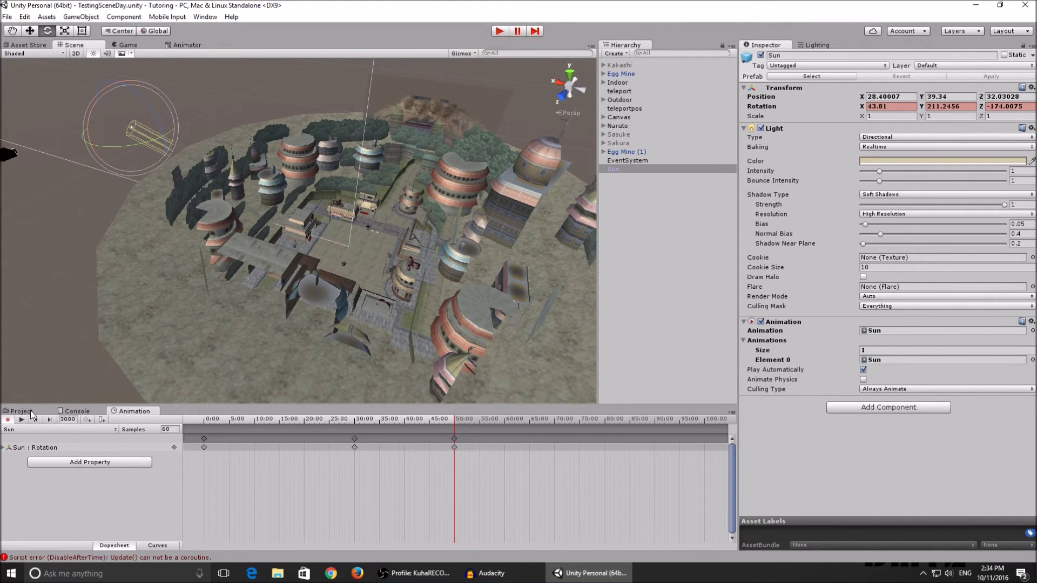
left_click(10, 419)
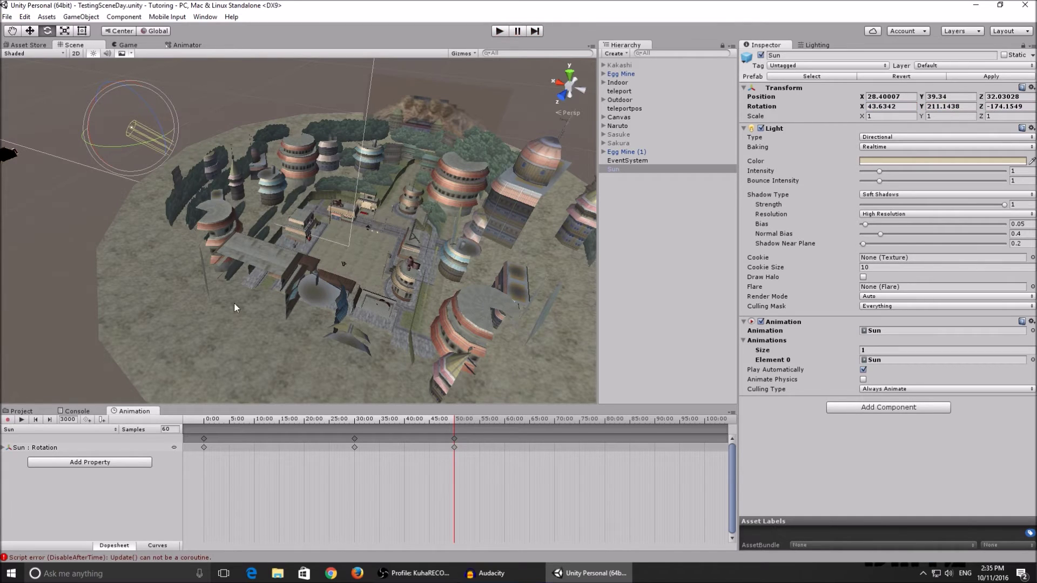
Select Sun.anim in TutoringAssets > Animations to inspect its 50-second length and Loop mode.
left_click(21, 411)
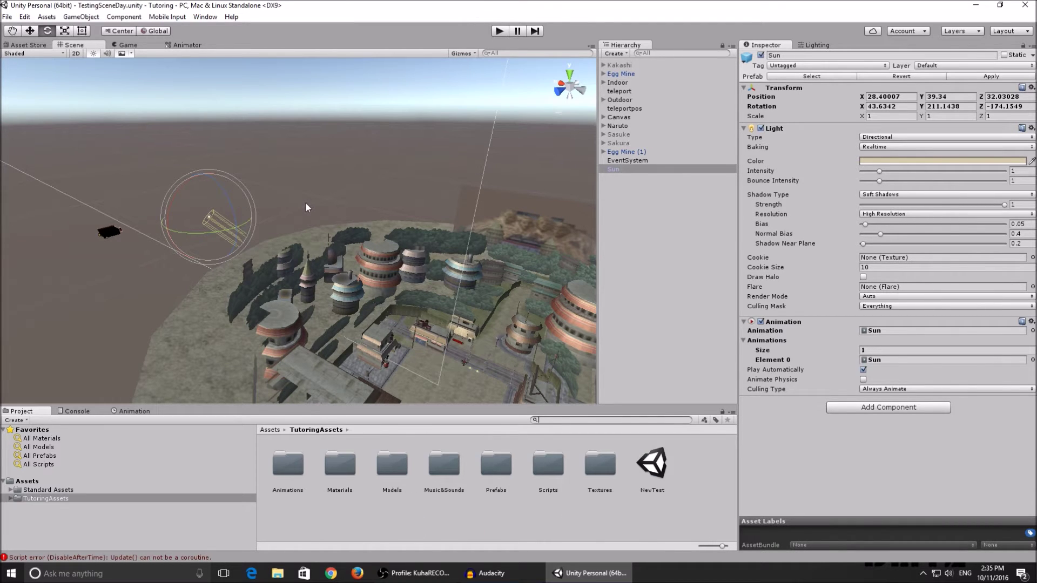
type("Sun")
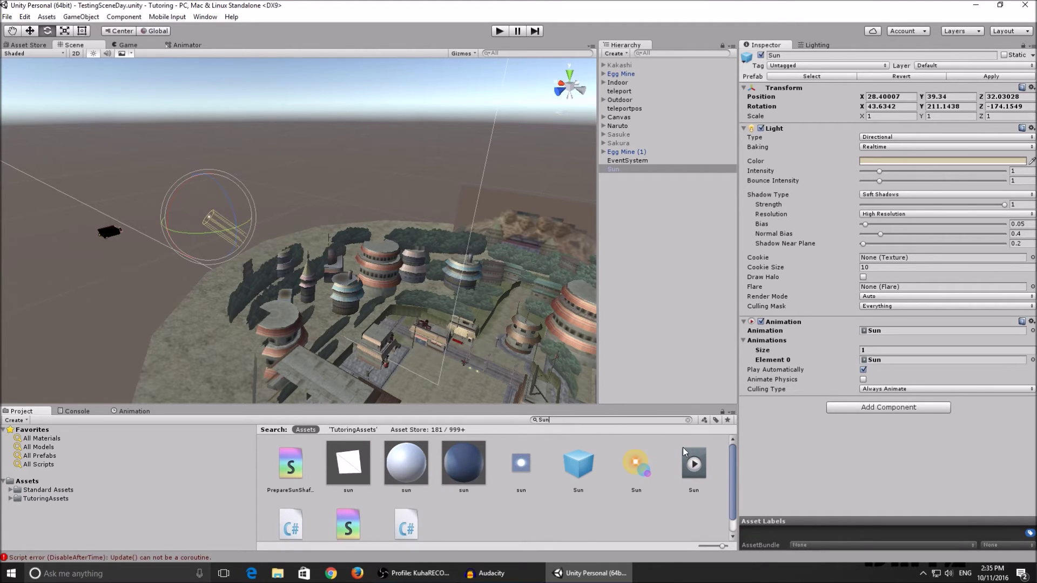
left_click(693, 471)
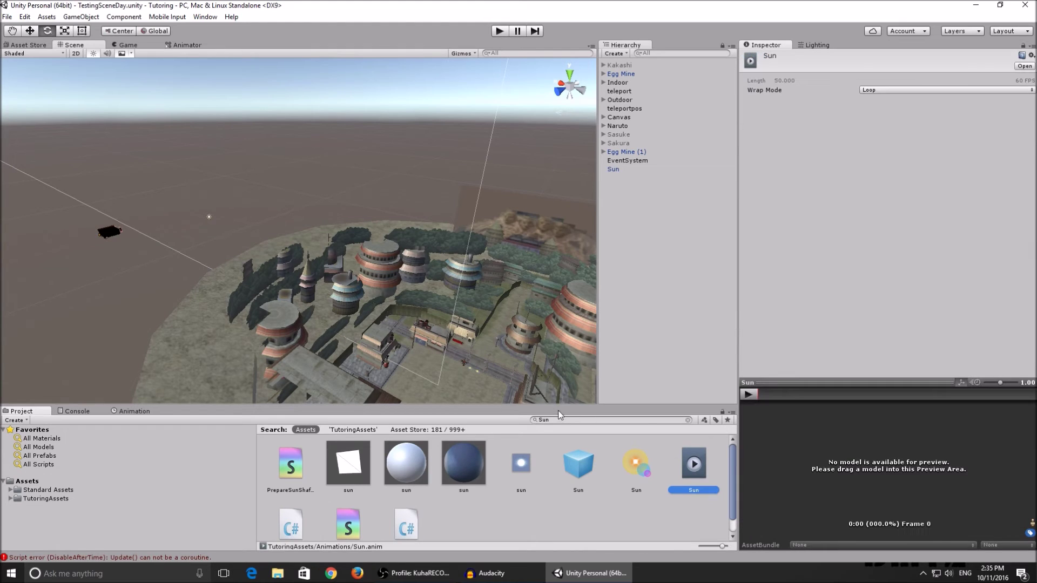
left_click(34, 496)
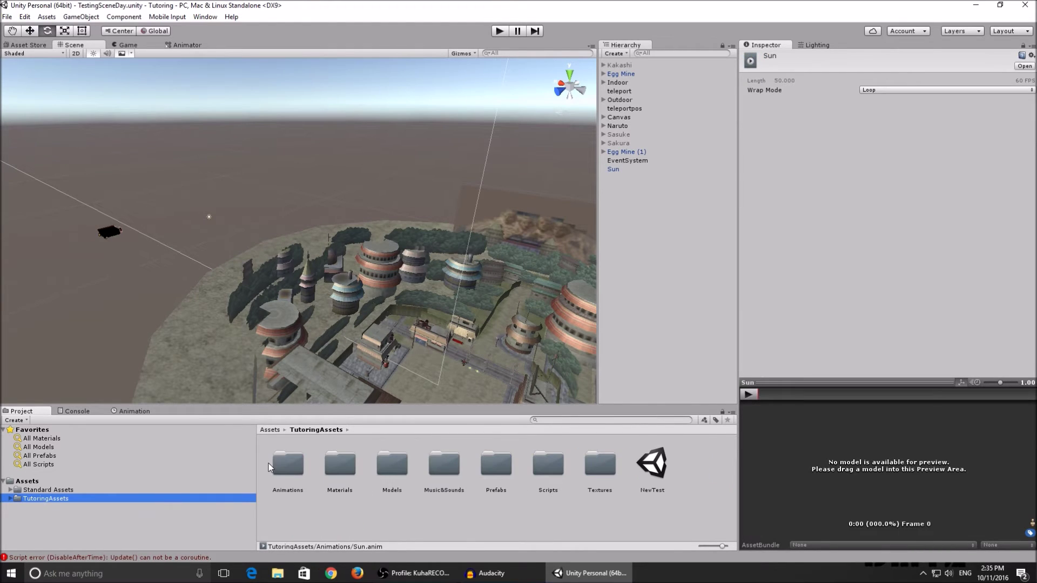
left_click(284, 463)
double_click(284, 464)
left_click(463, 466)
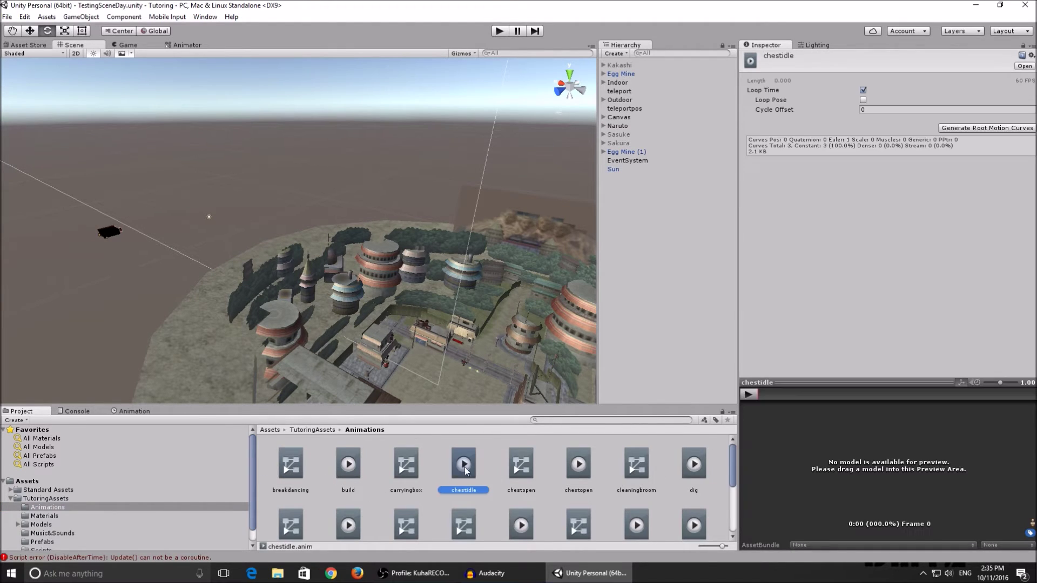
double_click(406, 465)
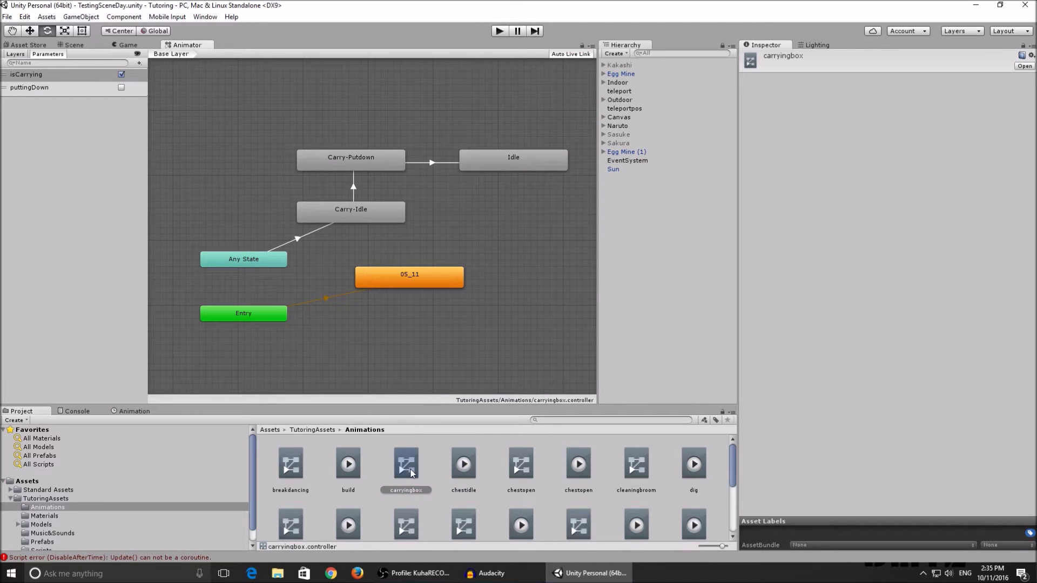
scroll(642, 457, "down", 5)
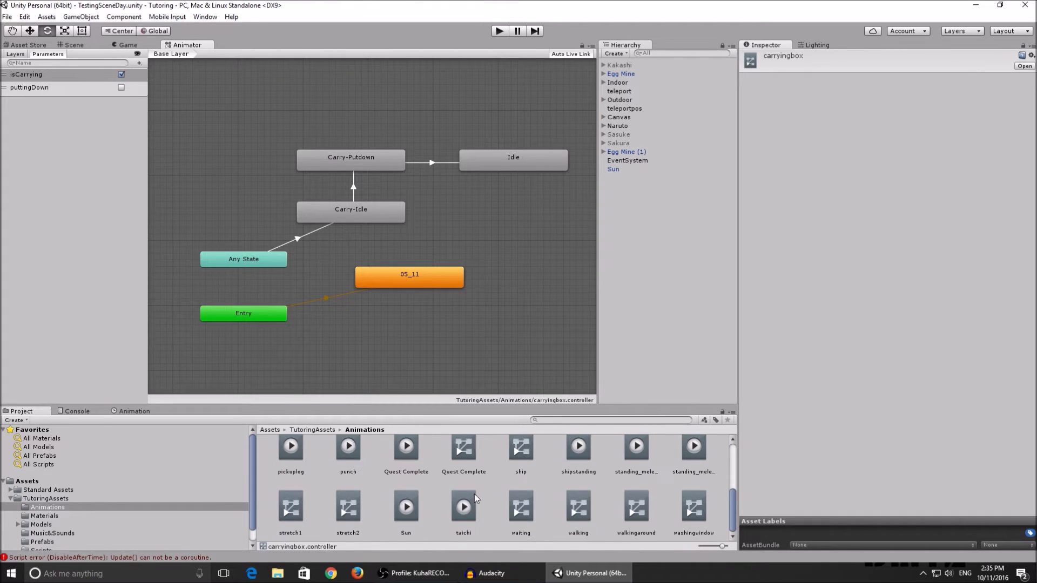
left_click(407, 508)
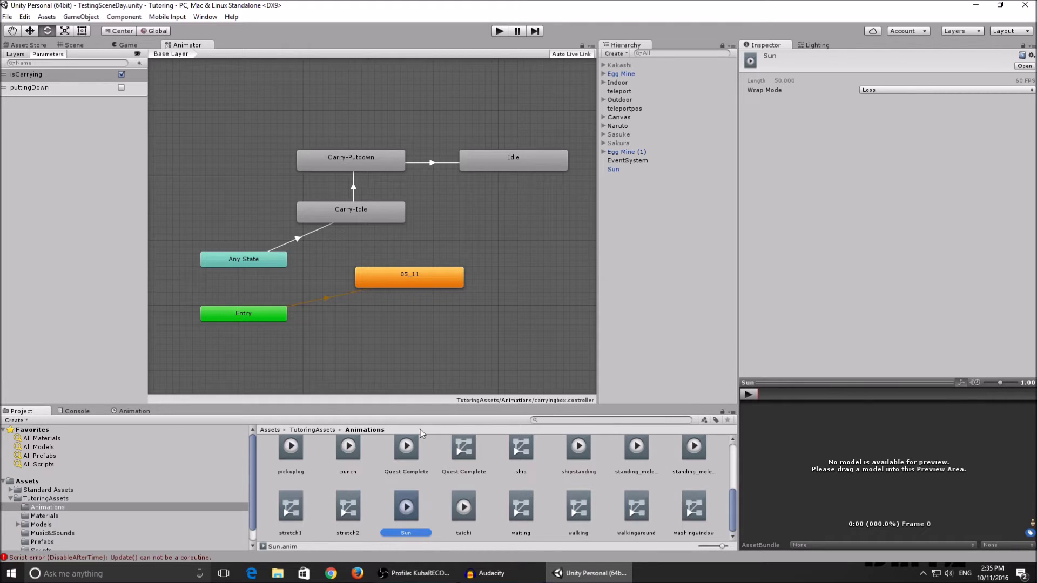
Tick Legacy on the Sun clip in the Debug Inspector, then return to Normal view.
left_click(74, 45)
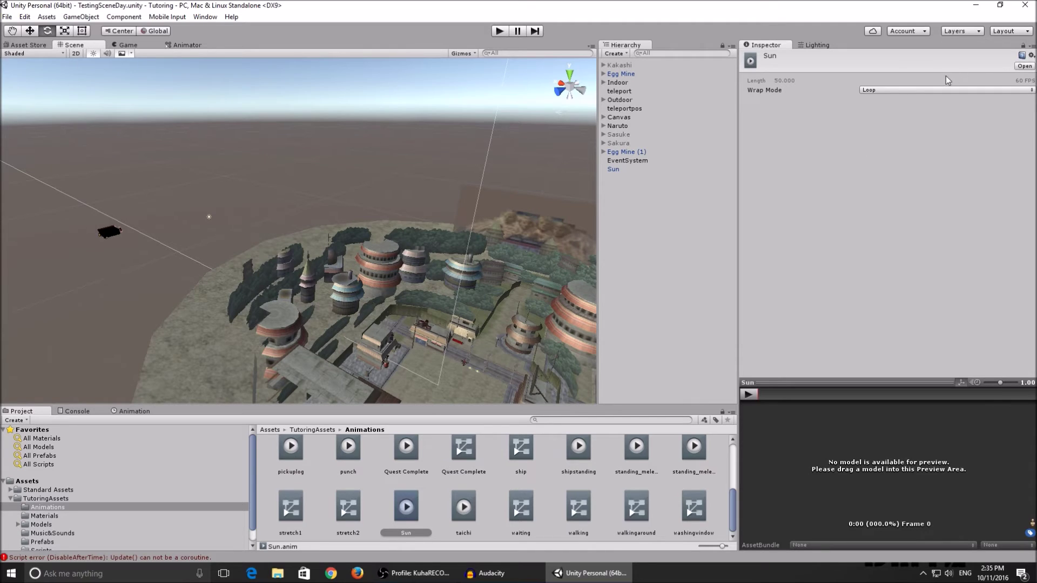
left_click(1032, 54)
left_click(985, 71)
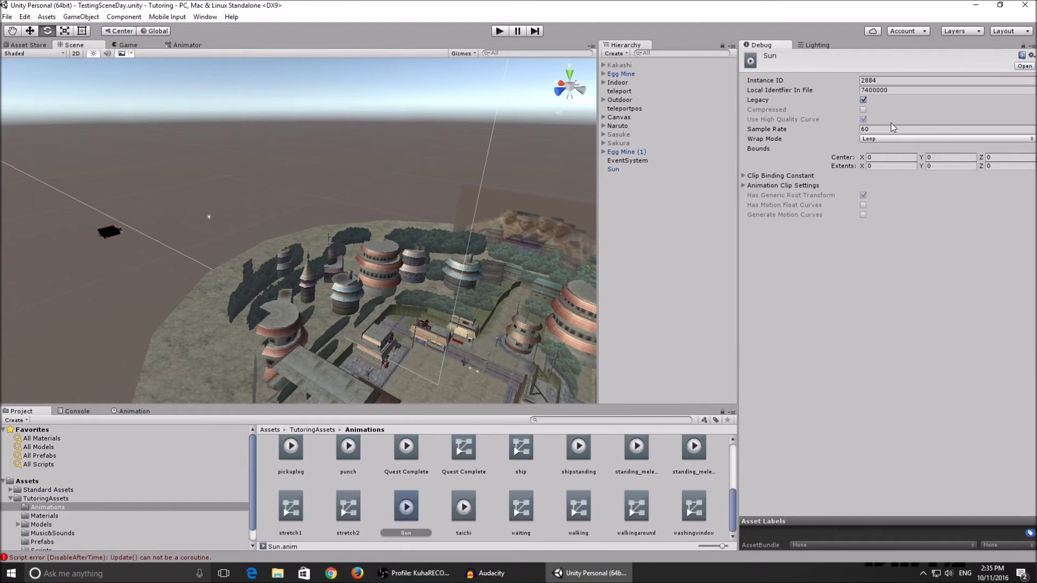
left_click(864, 100)
left_click(1032, 54)
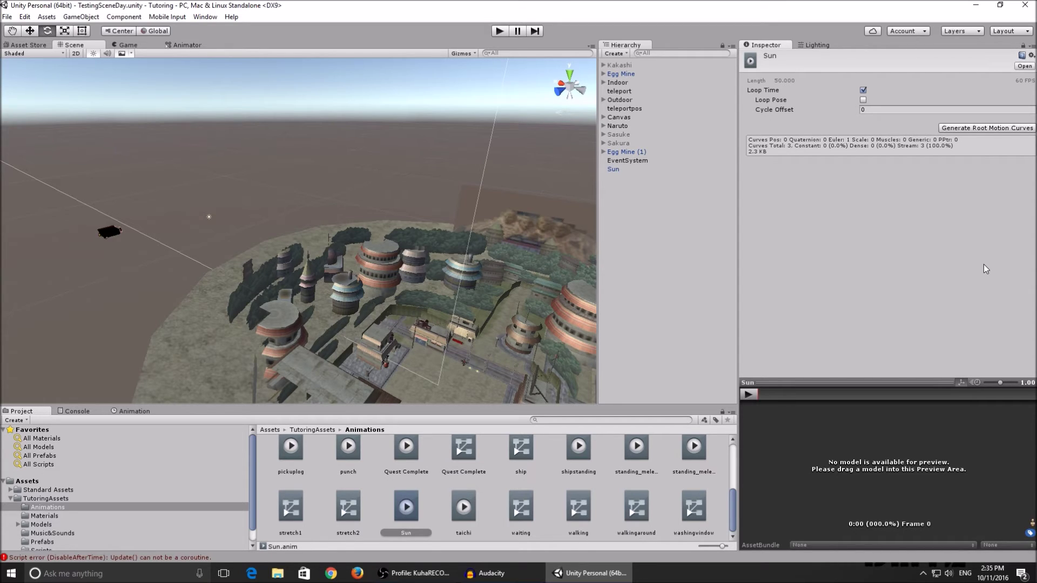
left_click(1033, 46)
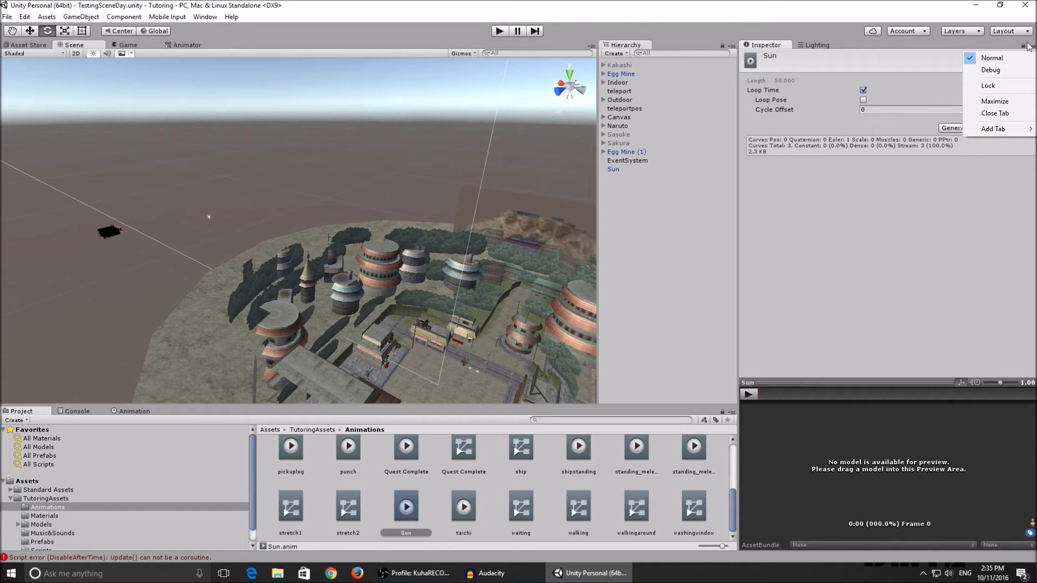
left_click(1011, 71)
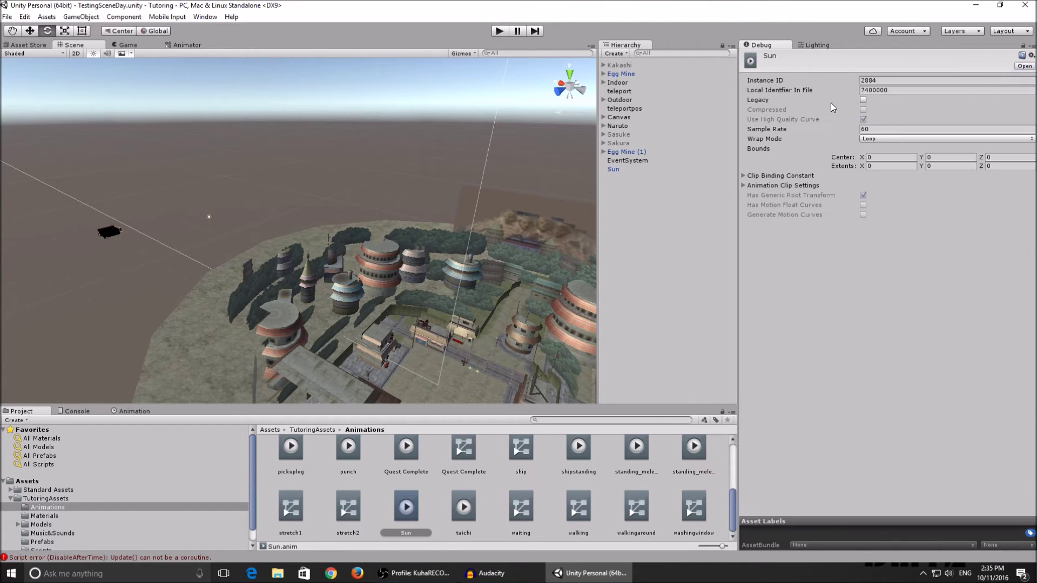
left_click(863, 100)
left_click(1033, 46)
left_click(1016, 59)
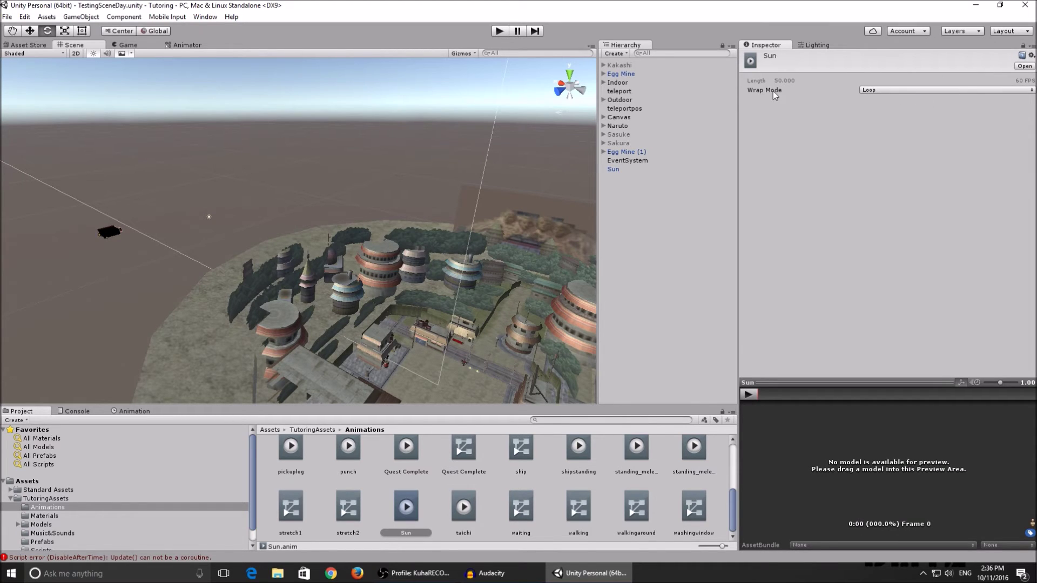
Keep the Sun clip's wrap mode on Loop and show its animation timeline.
left_click(881, 91)
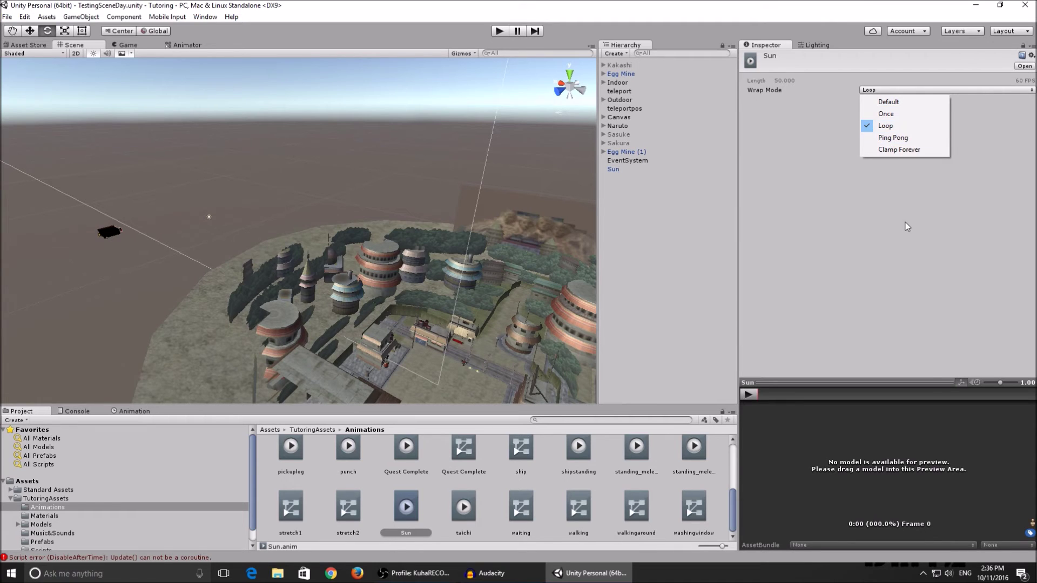
left_click(892, 287)
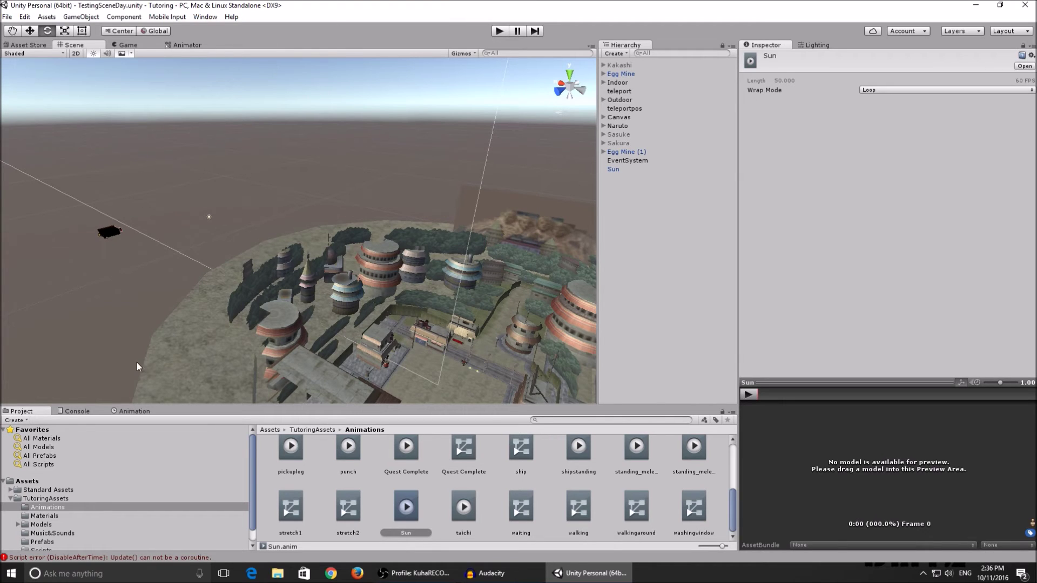
left_click(132, 412)
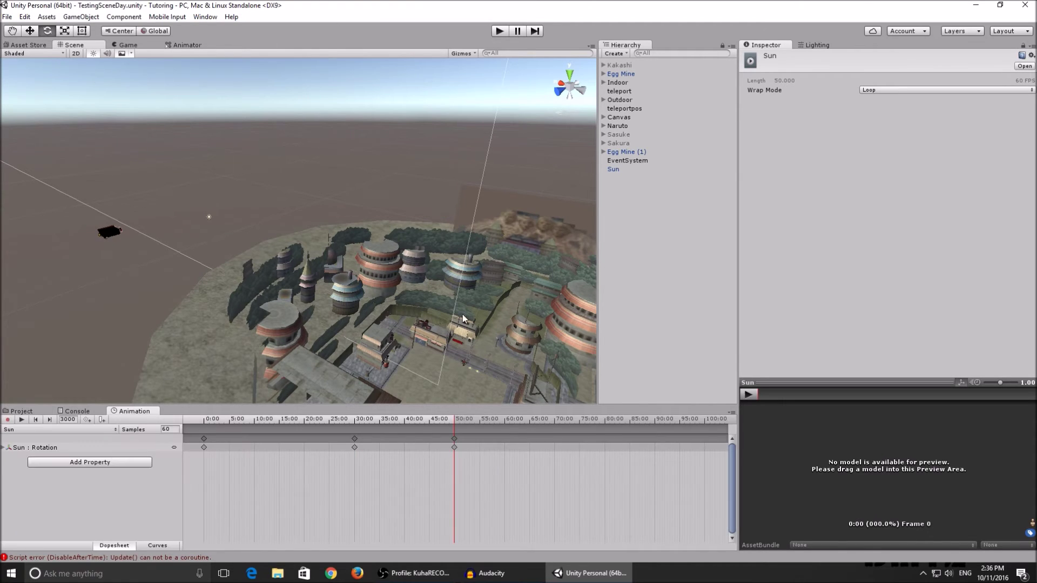
Scrub the Sun's rotation from clip start to end, then return to the Project assets.
left_click(609, 170)
mouse_move(369, 420)
left_mouse_down()
mouse_move(358, 432)
mouse_move(462, 439)
mouse_move(452, 441)
left_mouse_up()
left_click(452, 440)
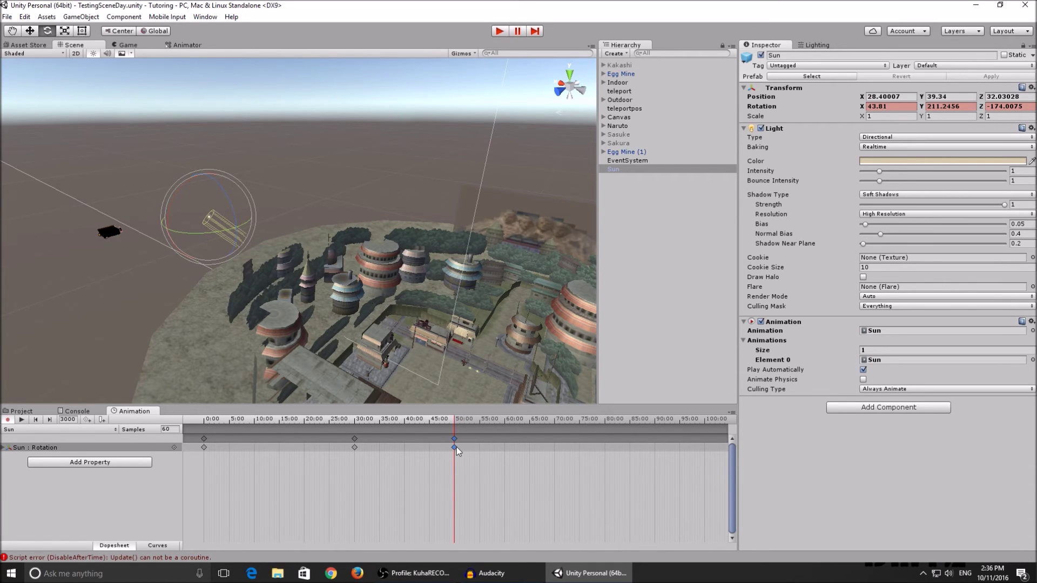
left_click_drag(452, 425, 181, 422)
left_click_drag(208, 422, 452, 421)
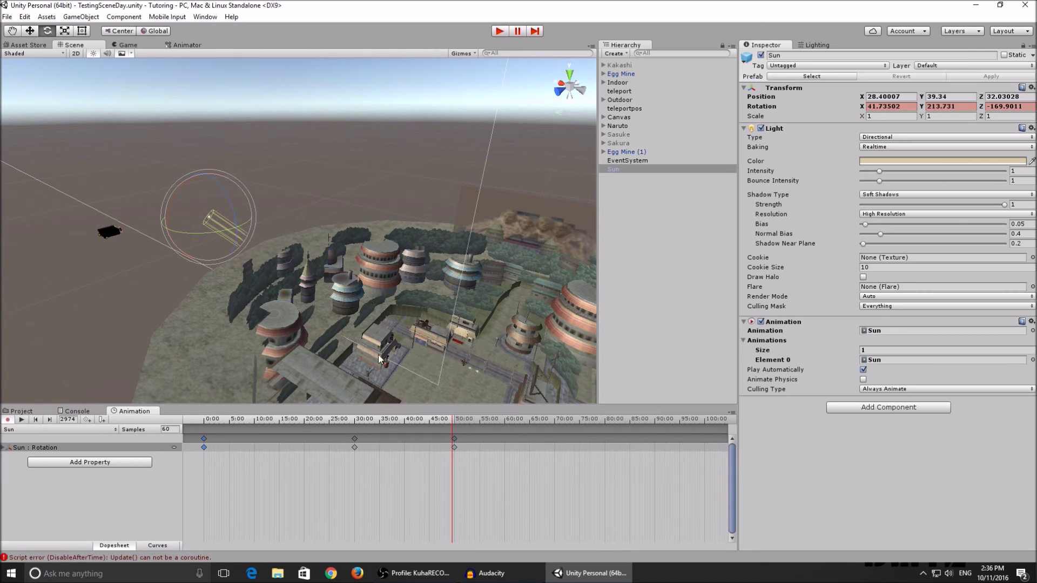
right_click_drag(314, 300, 177, 370)
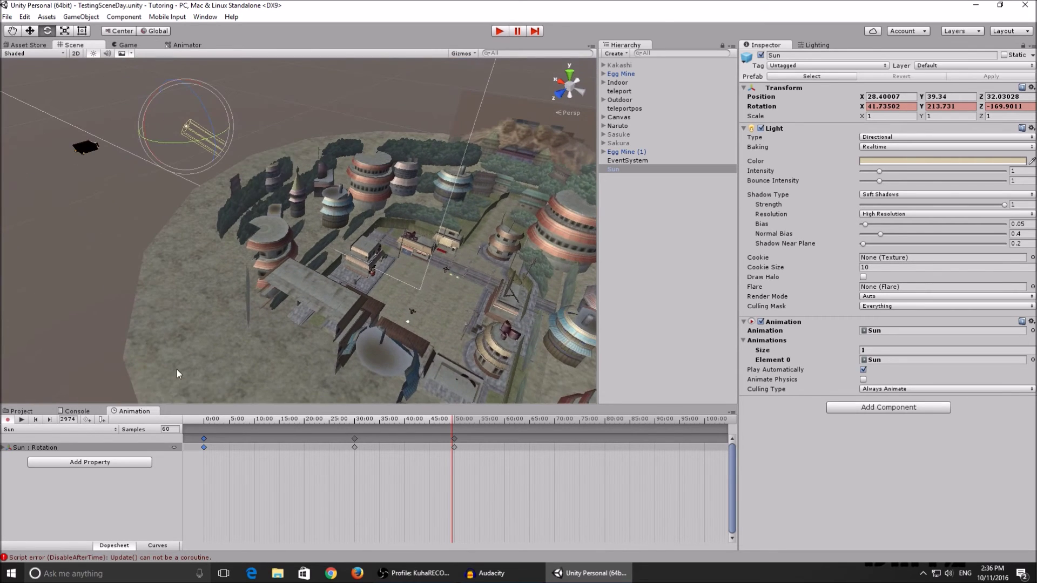
left_click(24, 411)
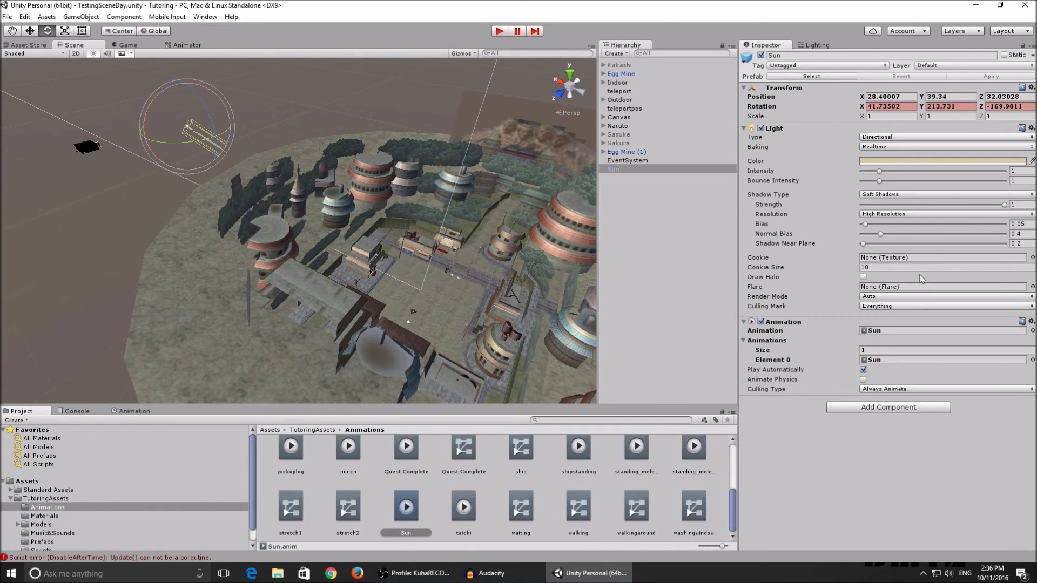
left_click(619, 176)
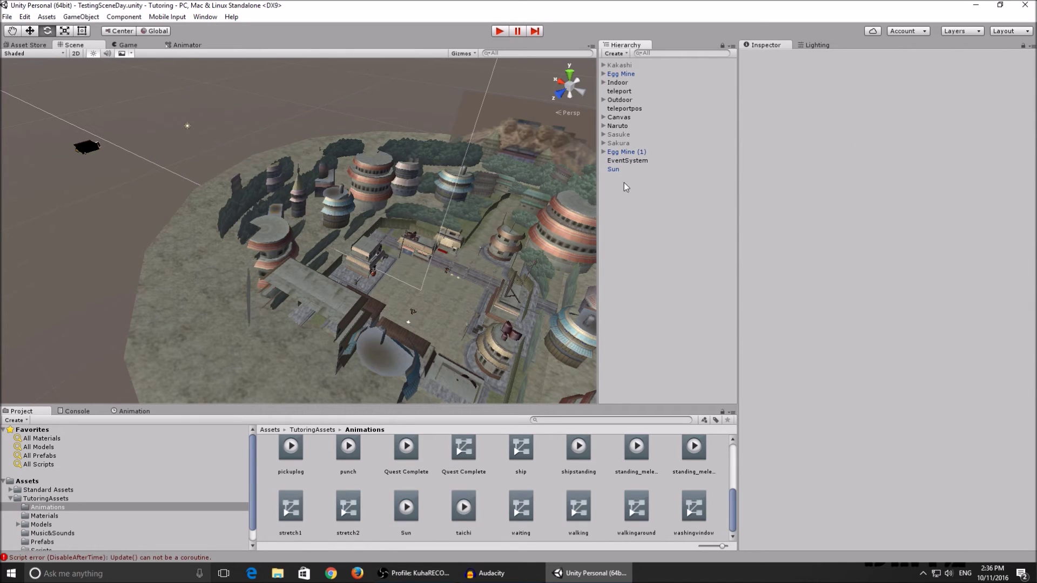
left_click(616, 170)
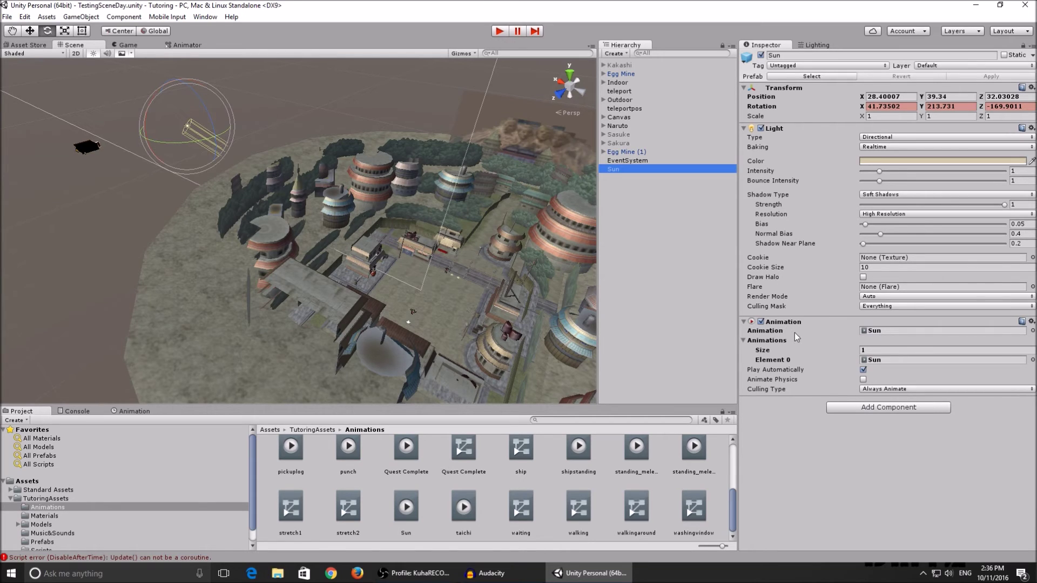
left_click(856, 407)
left_click(834, 438)
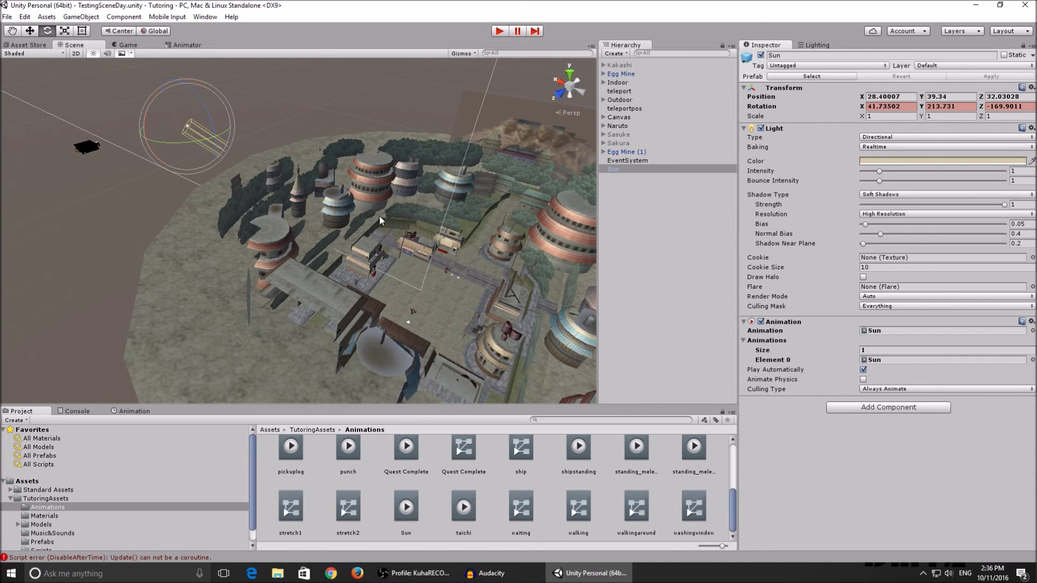
left_click(496, 32)
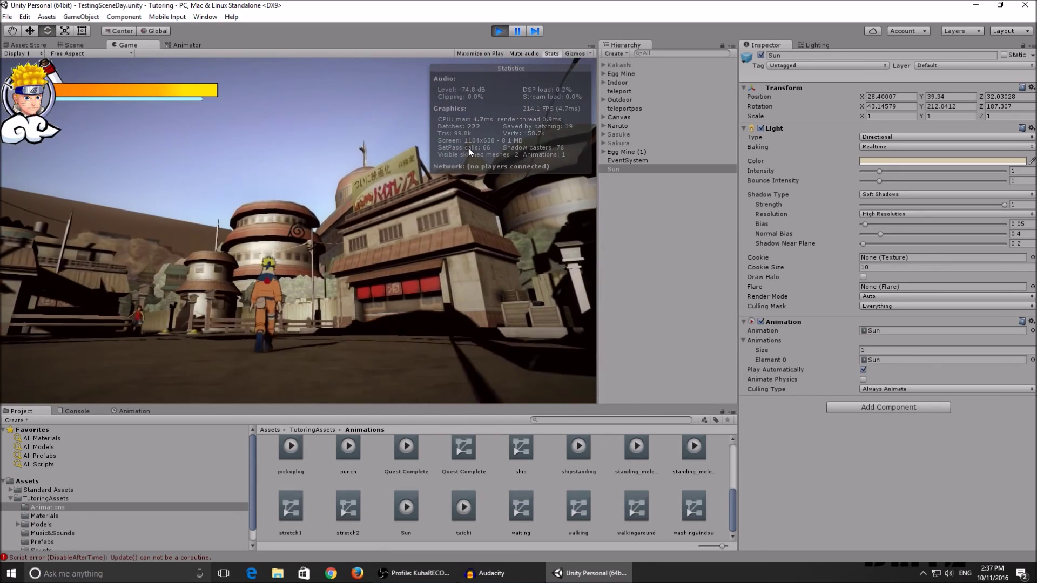
Walk toward the buildings, then stop and restart play mode to watch the lighting.
key("w")
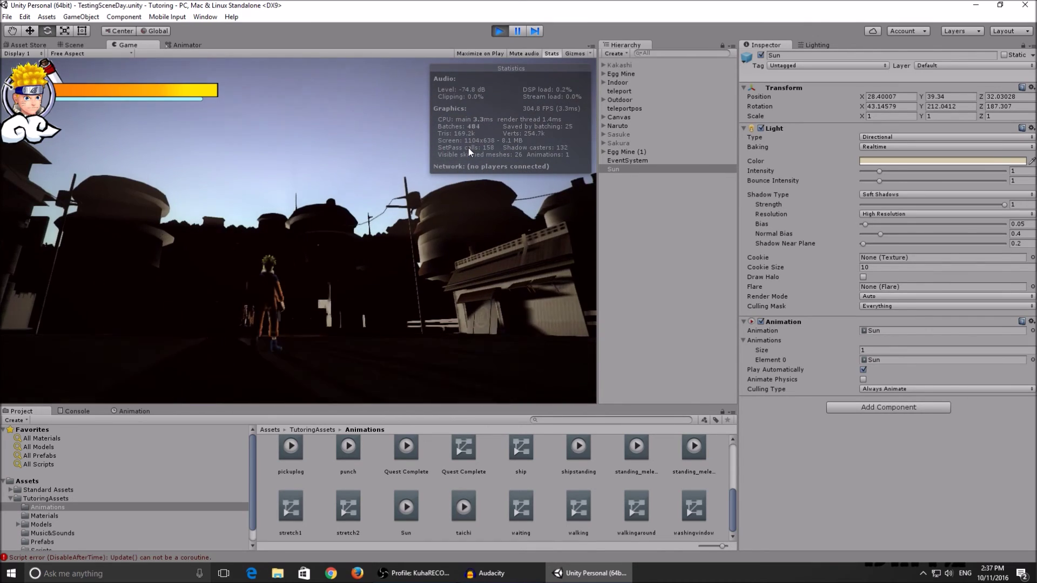
left_click(498, 30)
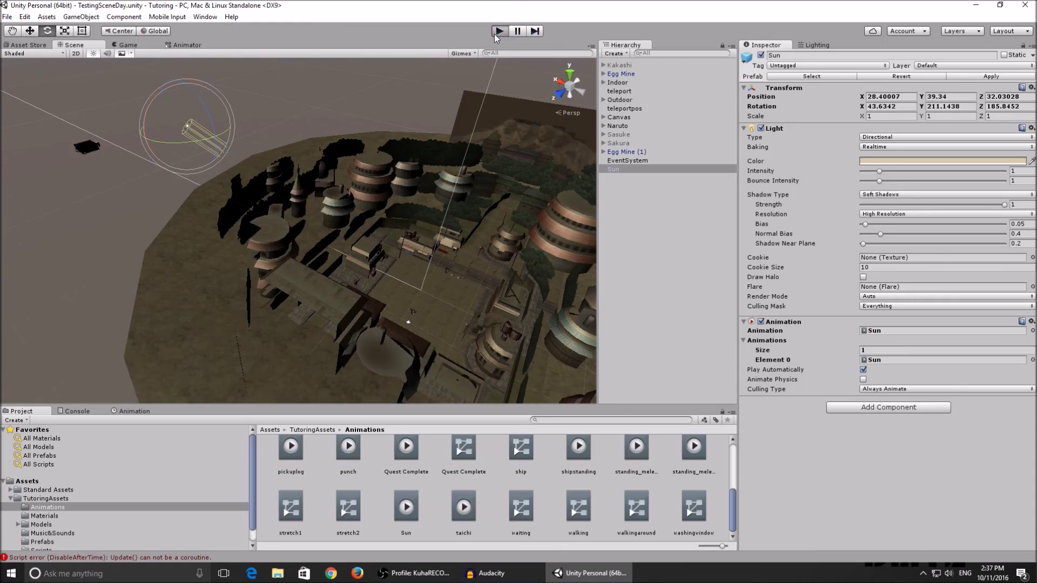
left_click(496, 33)
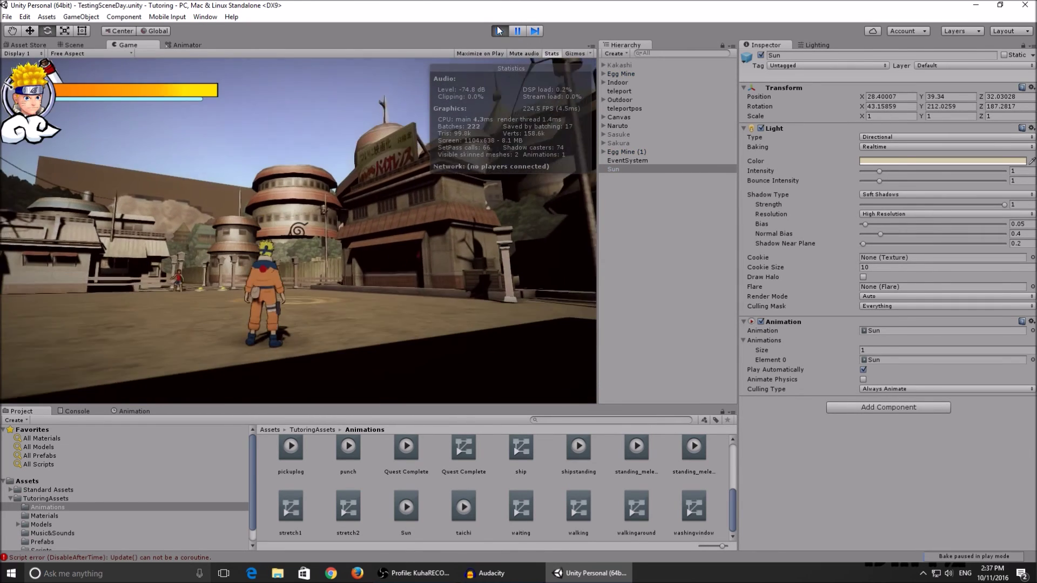
key("ctrl+p")
left_click(499, 31)
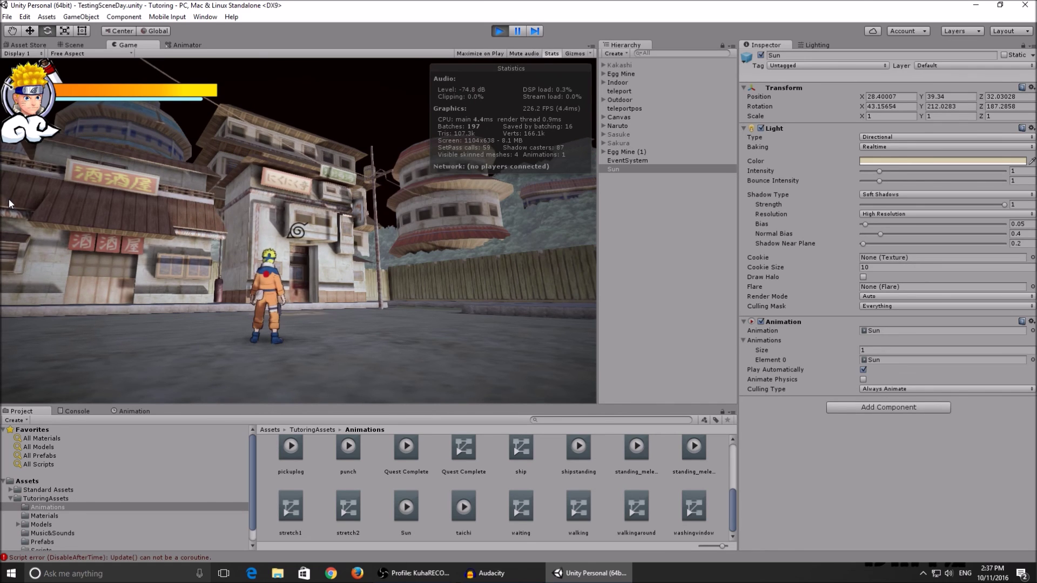
Look around the town and approach the round tower as night falls.
key("d")
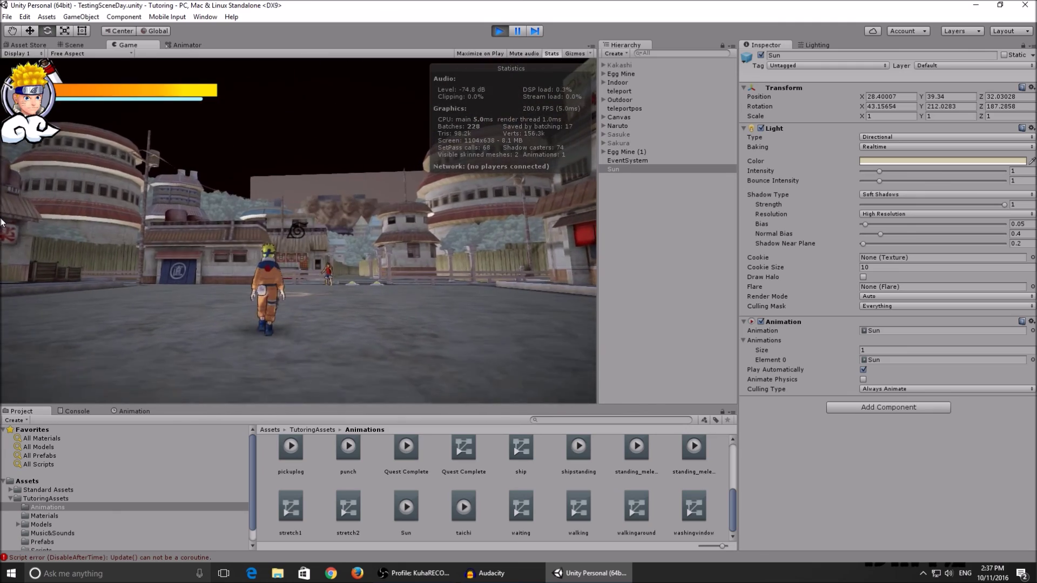
key("d")
key("w")
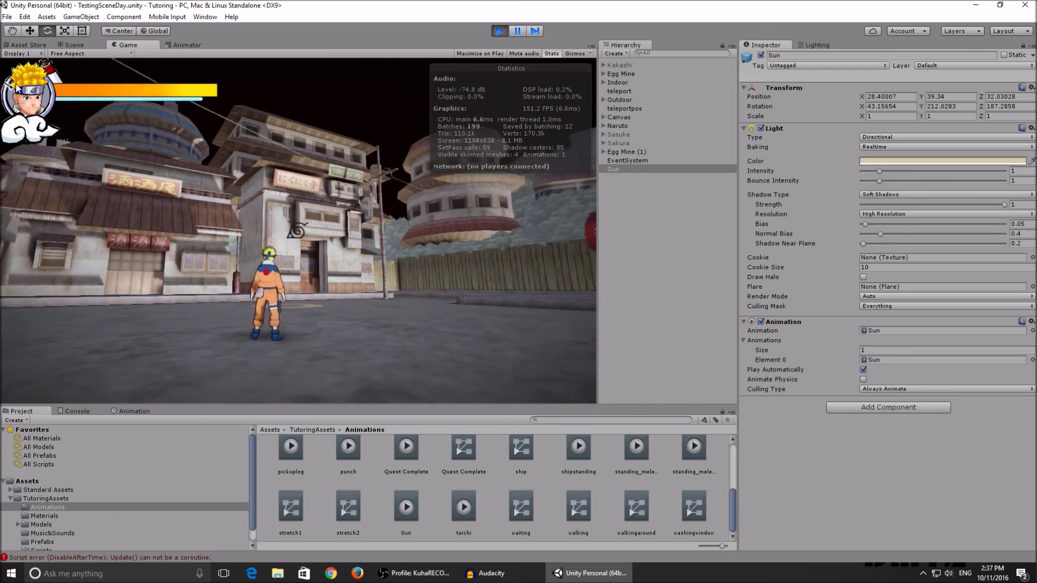
key("d")
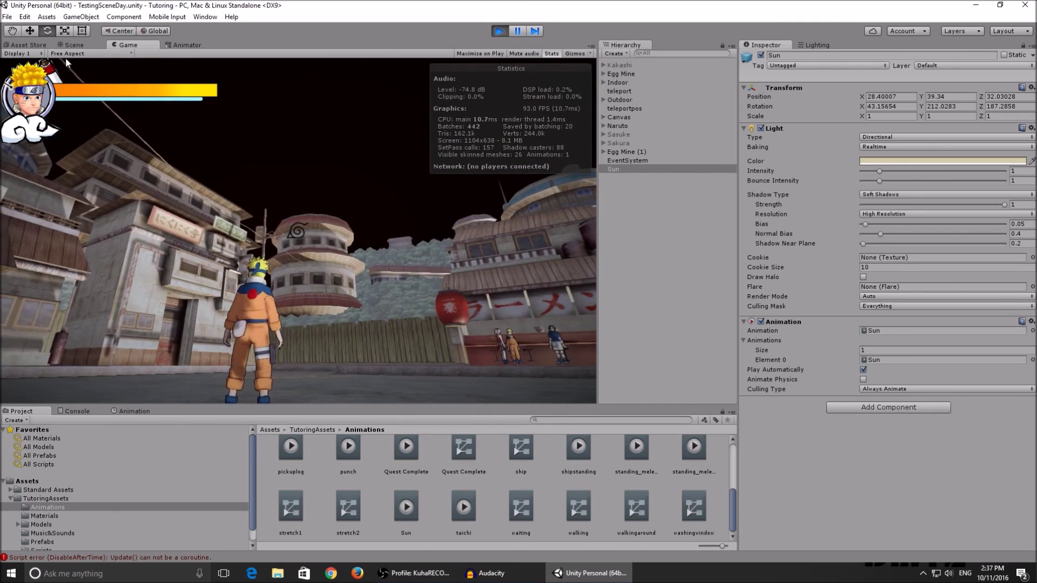